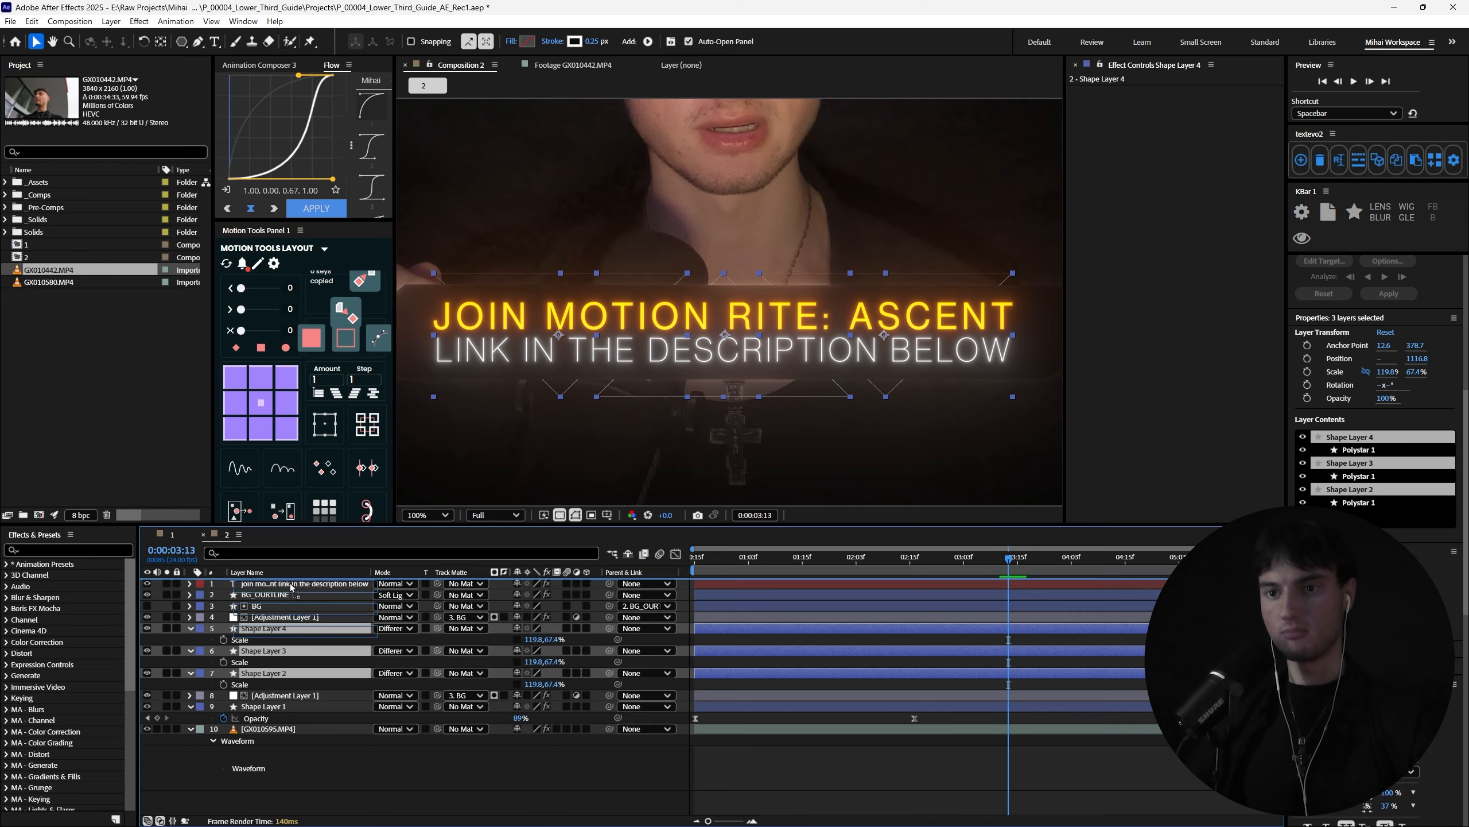
- Move Shape Layers 4, 3 and 2 directly beneath the text layer in the layer stack
drag(291, 587, 291, 588)
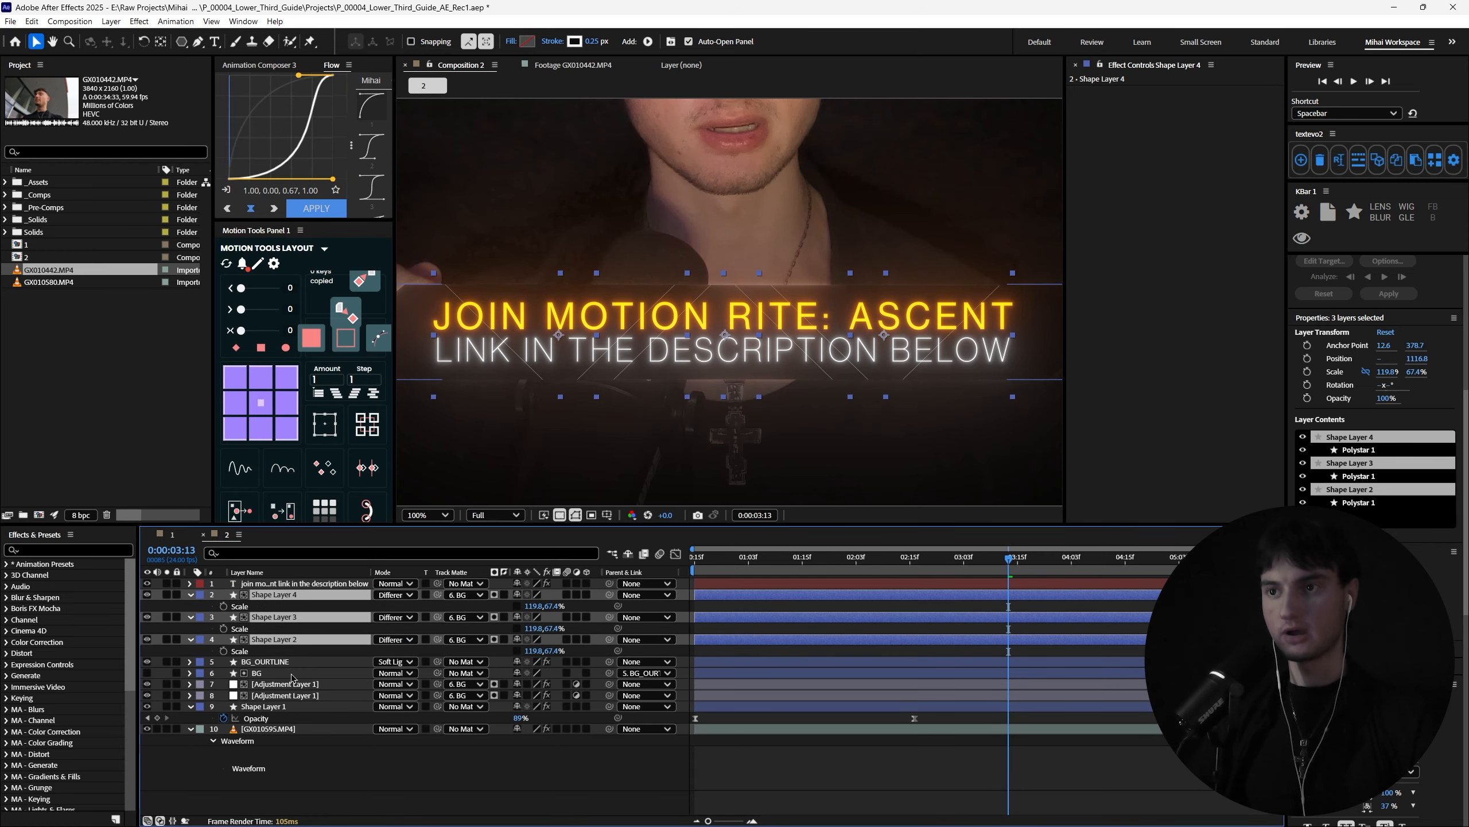
click(511, 772)
scroll(614, 313, up, 1)
drag(724, 408, 1001, 397)
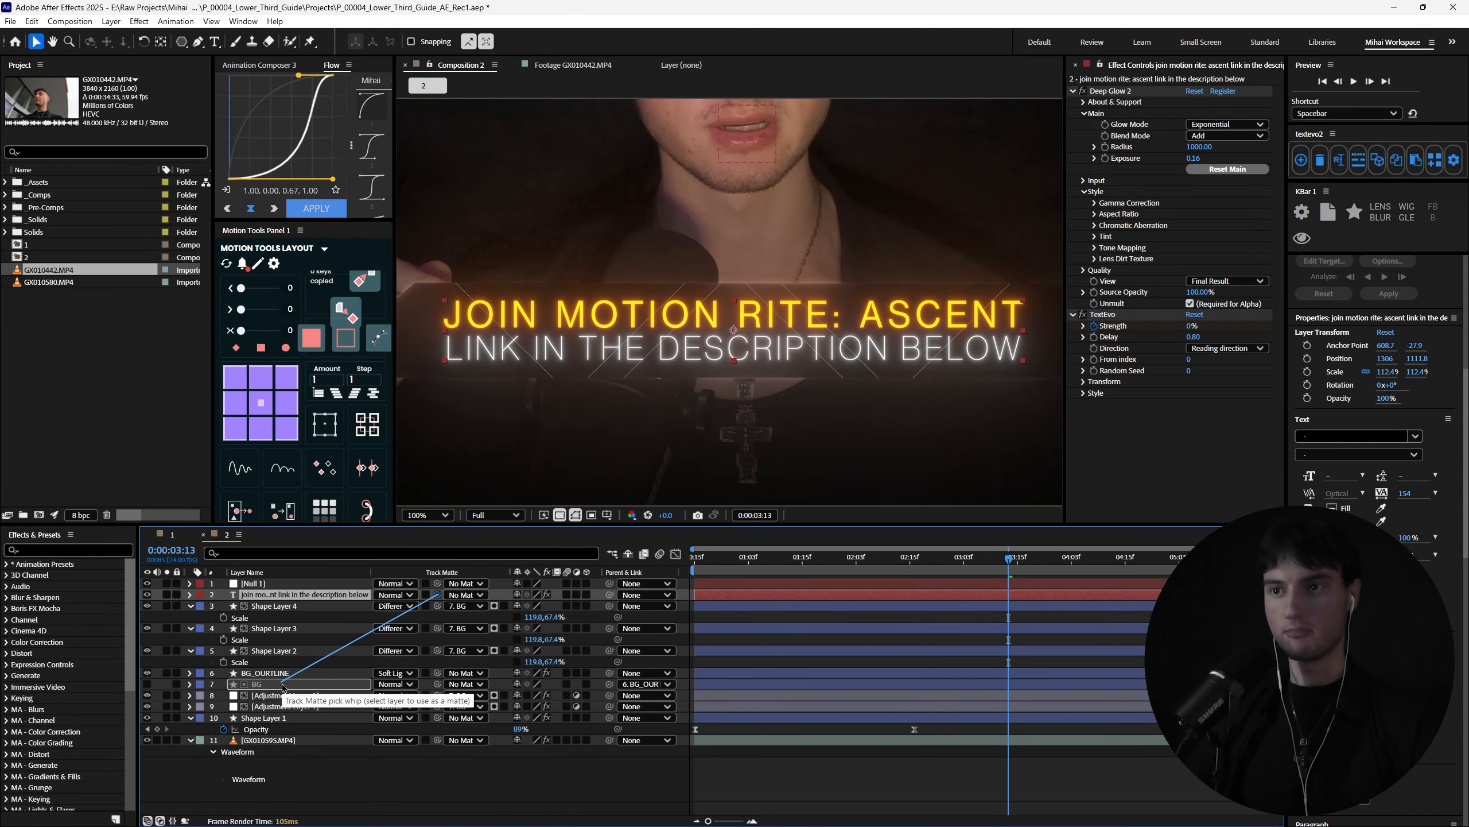
- Assign the BG layer as the track matte of the join motion rite text layer
drag(283, 687, 283, 686)
key(space)
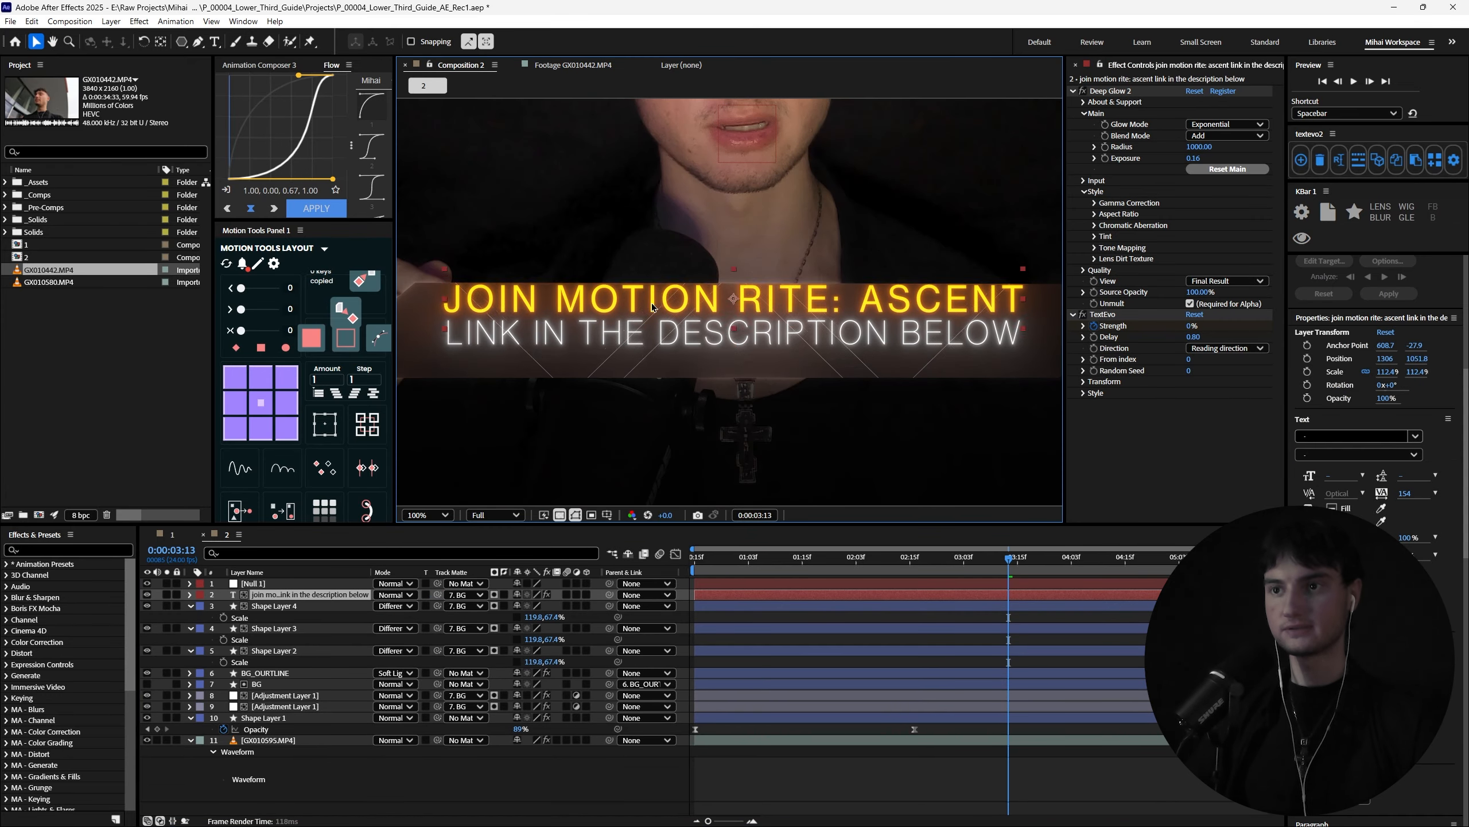
key(space)
scroll(683, 426, down, 3)
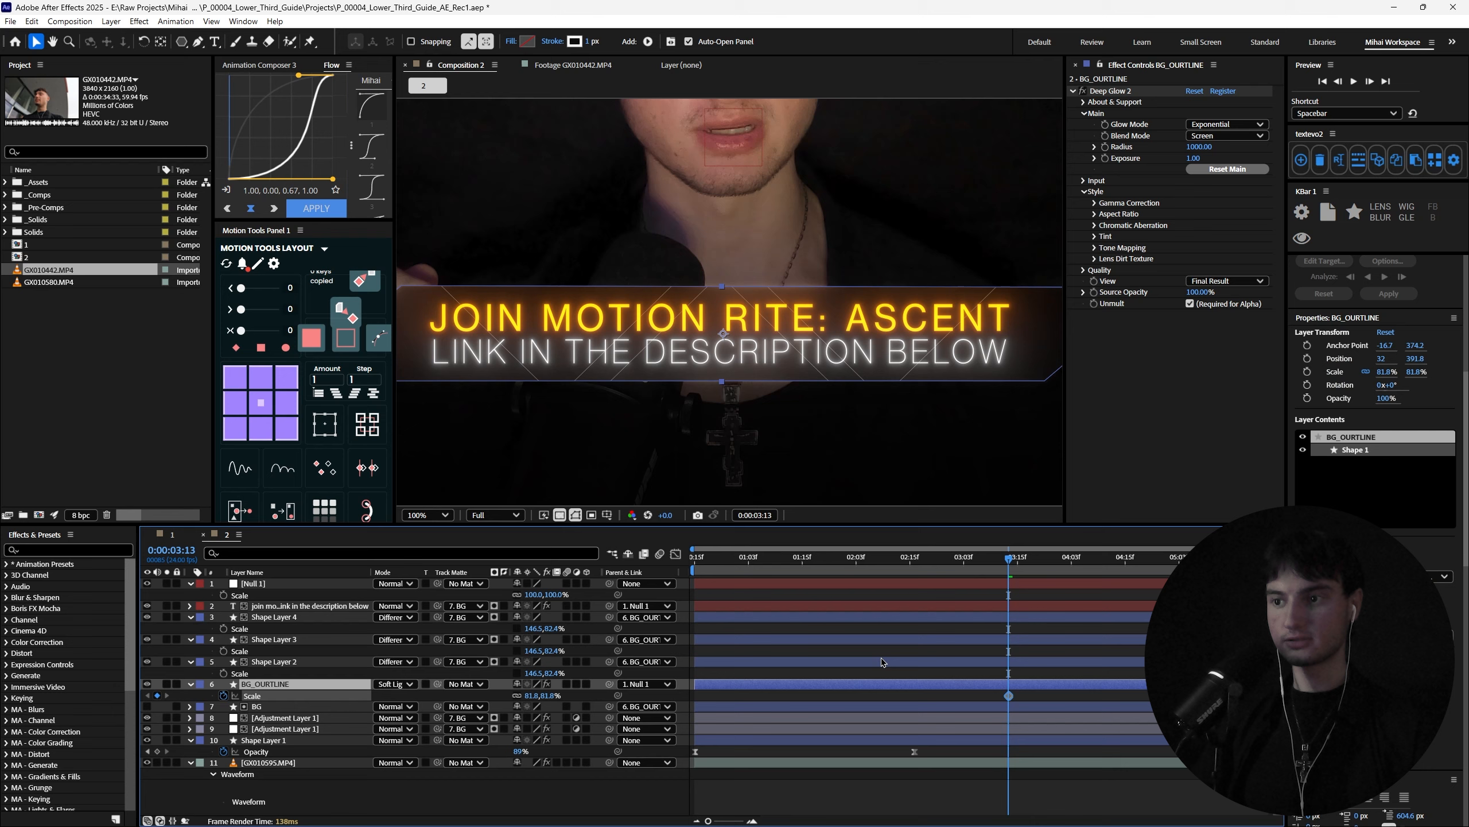
- Set the vertical scale of the BG_OURTLINE layer to 0% at 0:00:02:13
click(549, 696)
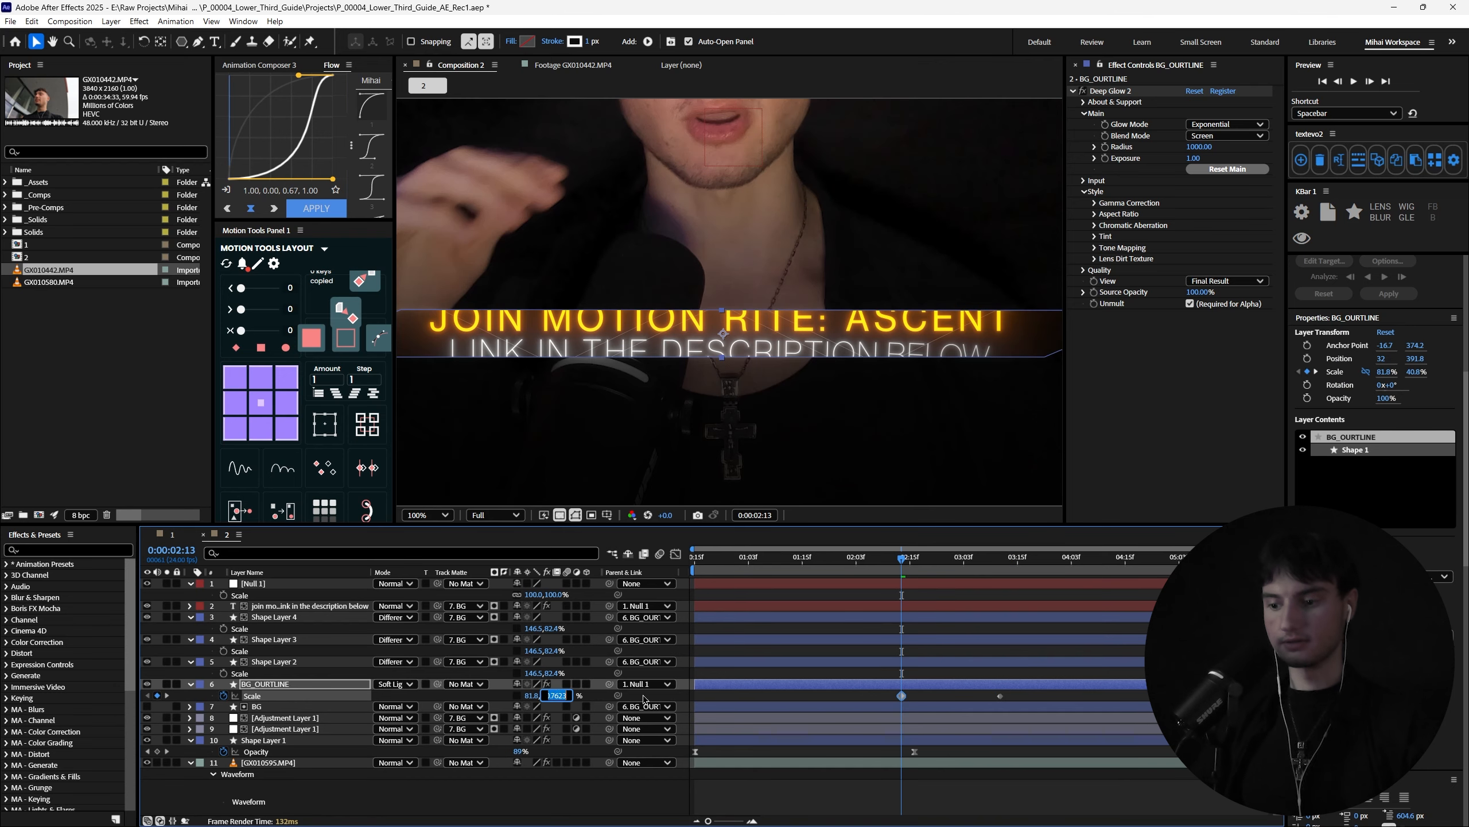
text(0)
key(Return)
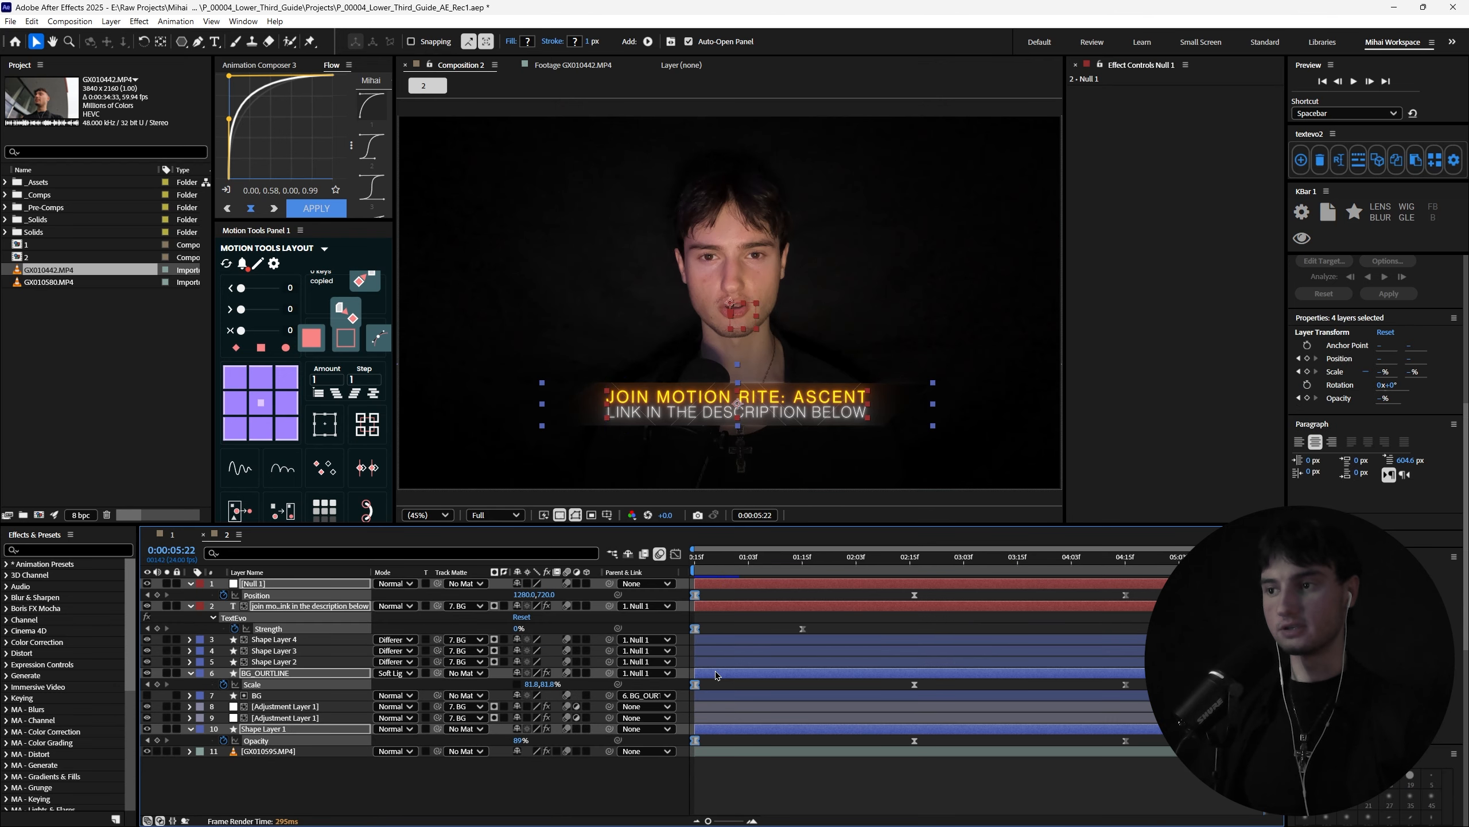
- Paste the opening animation keyframes of the null, text, BG_OURTLINE and Shape Layer 1 at 0:00:05:22
key(ctrl+v)
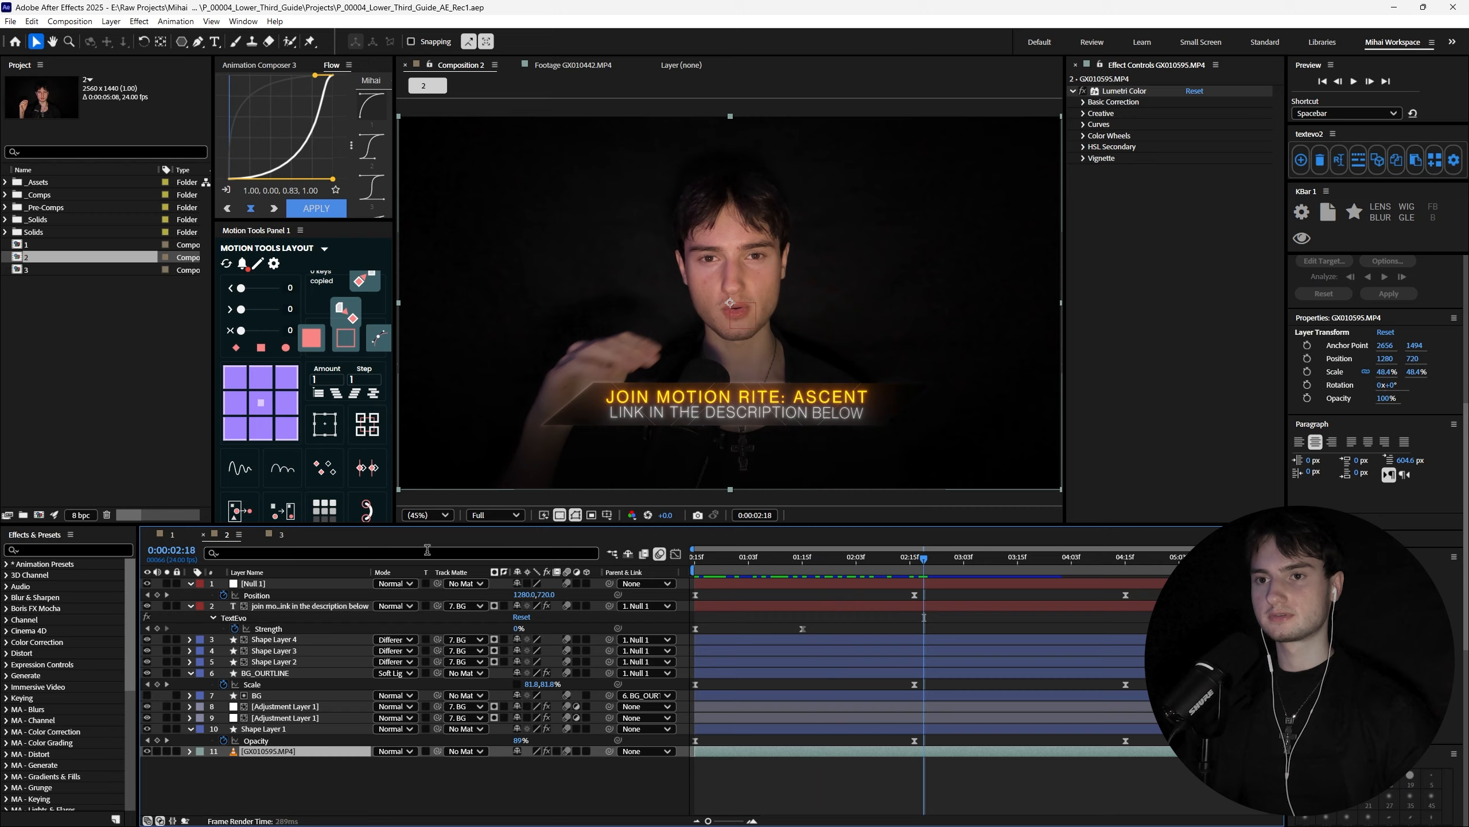
- Look through the lower third animation in composition 1
click(174, 535)
drag(960, 560, 1026, 561)
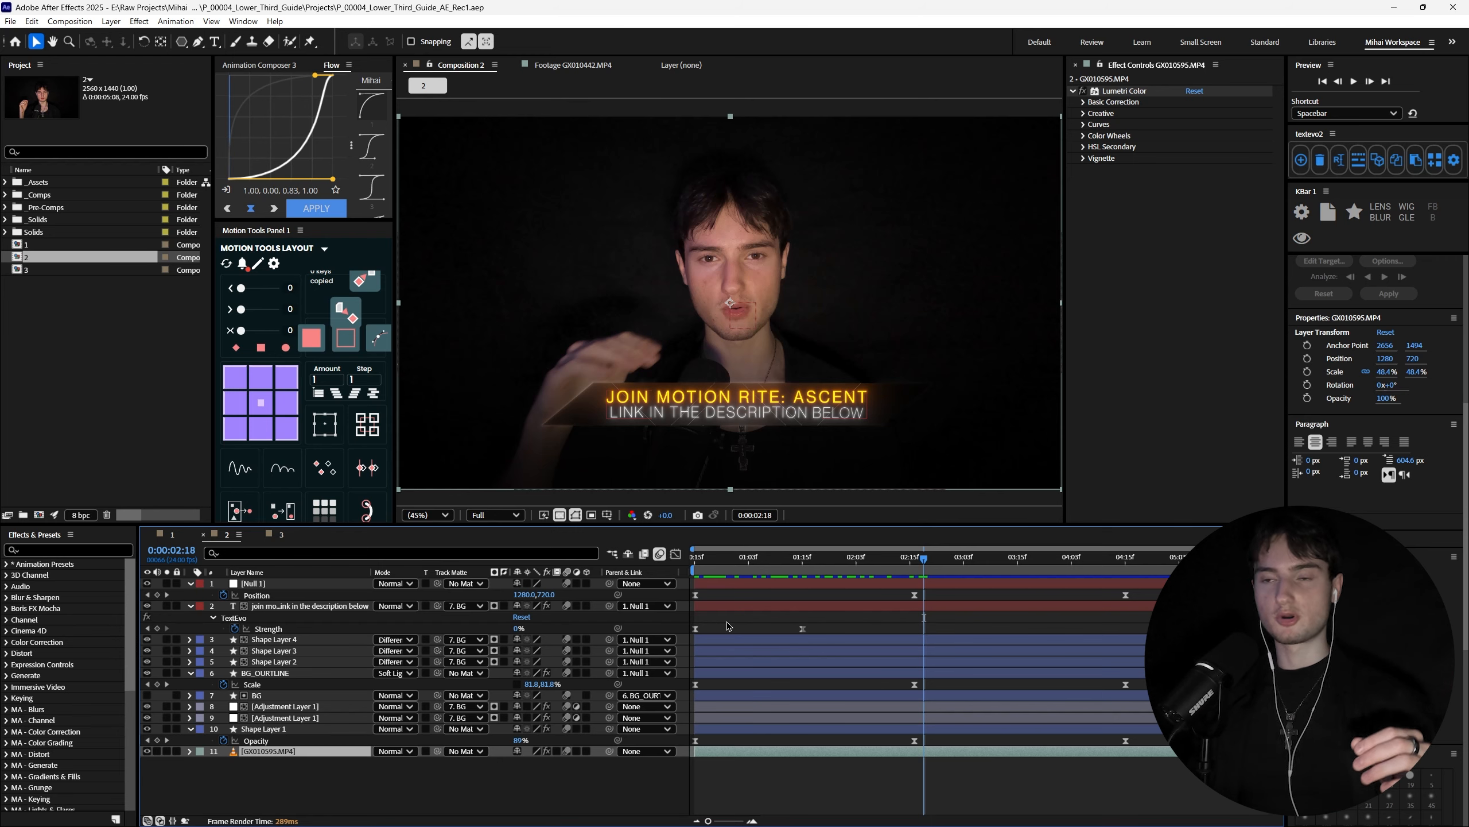
- Hide the GX010595.MP4 footage layer and the text layer in composition 2
click(161, 768)
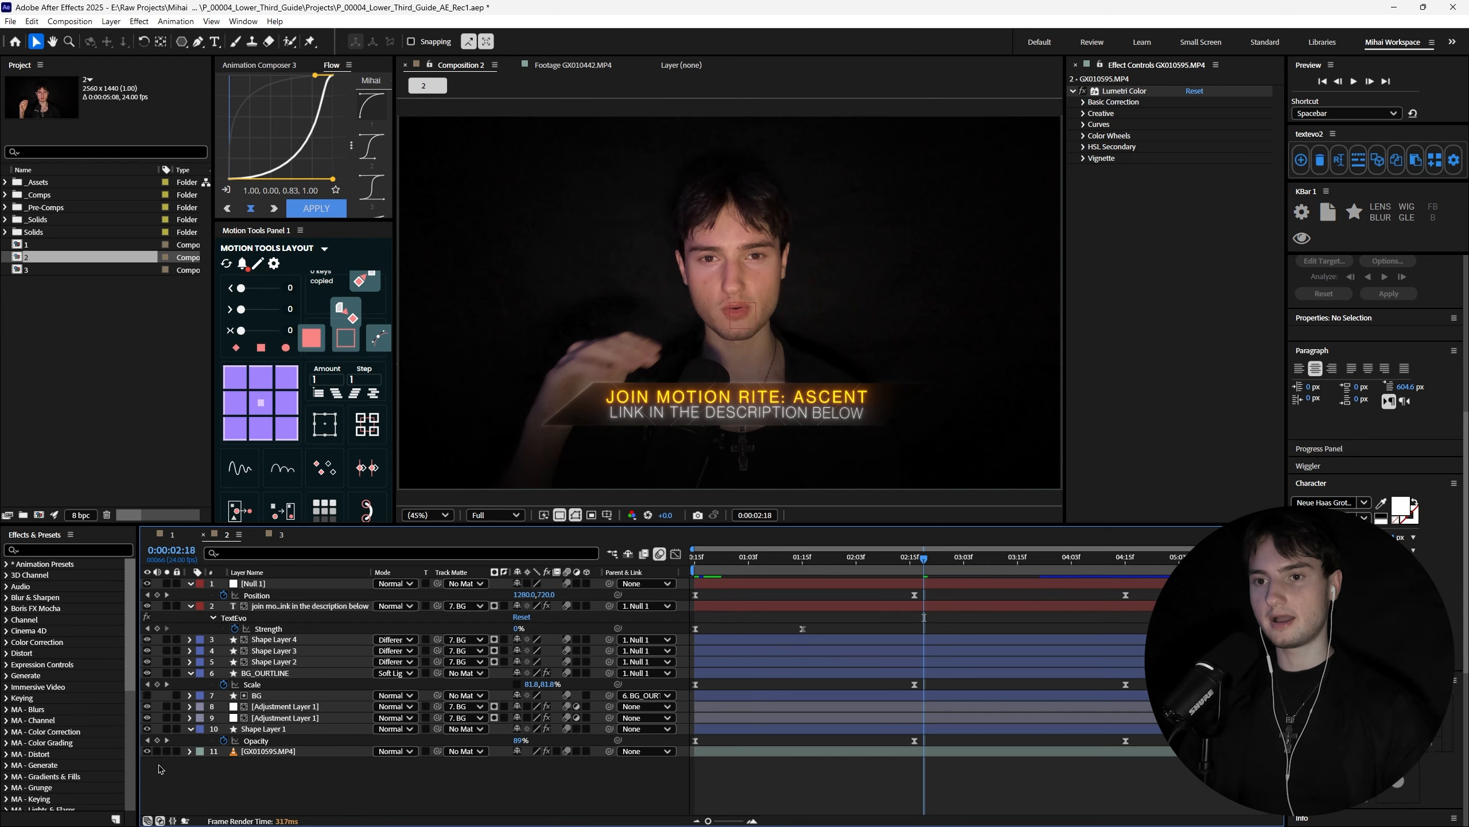
click(147, 750)
click(147, 605)
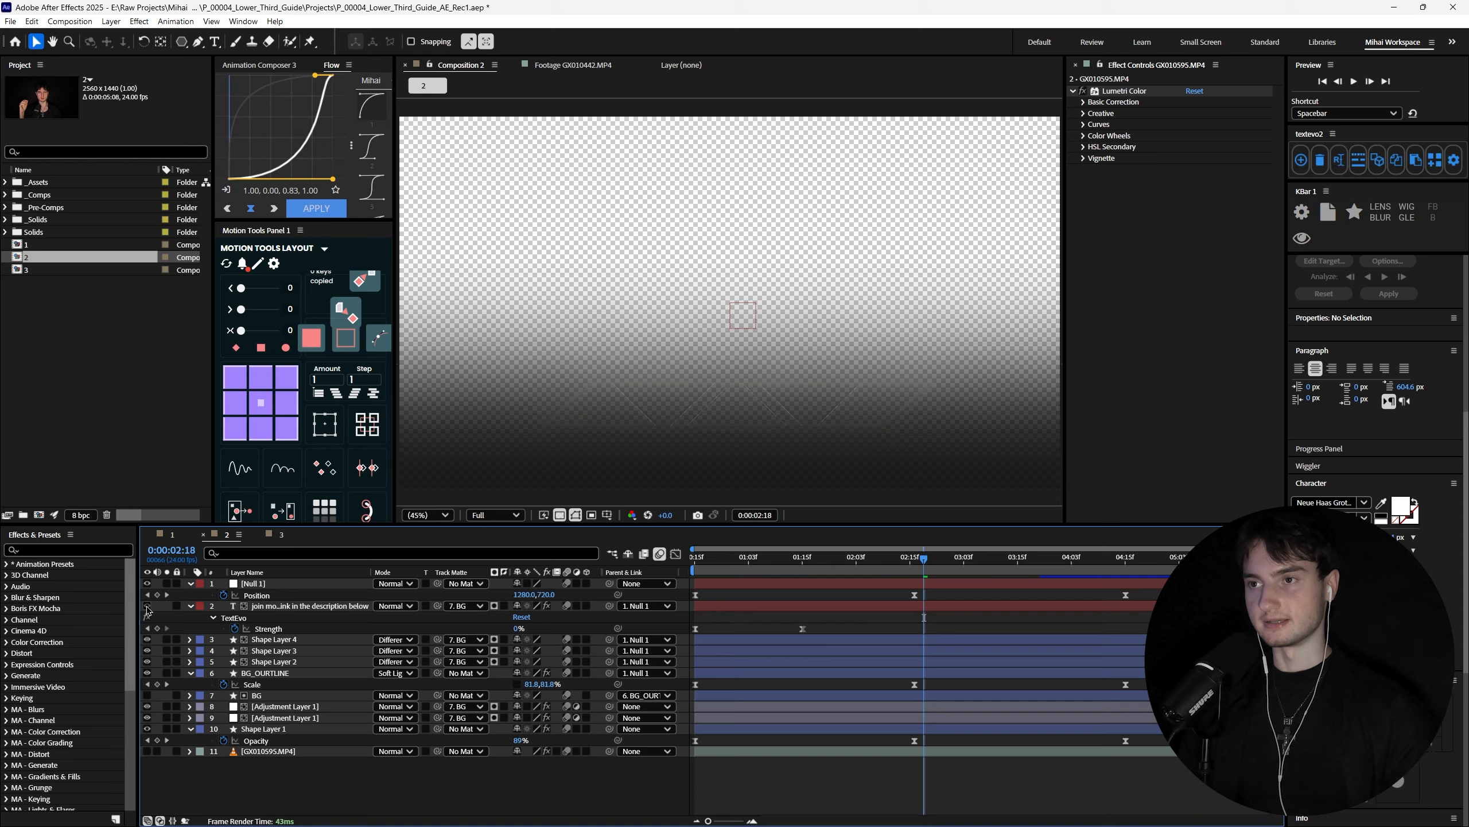
- Queue composition 2 for rendering with the Lossless with Alpha output module and render it
key(ctrl+m)
click(226, 616)
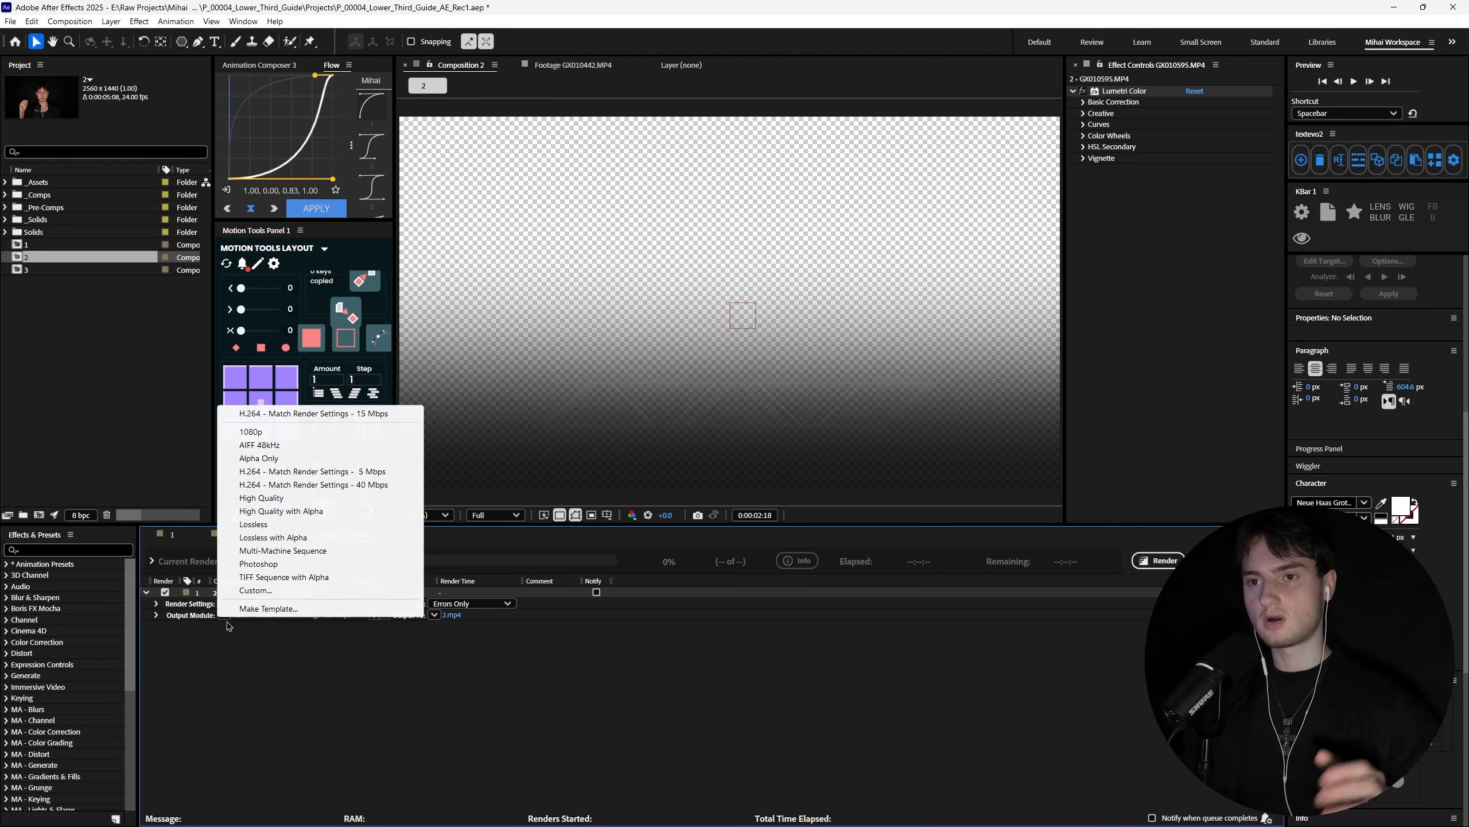
click(324, 539)
click(1159, 560)
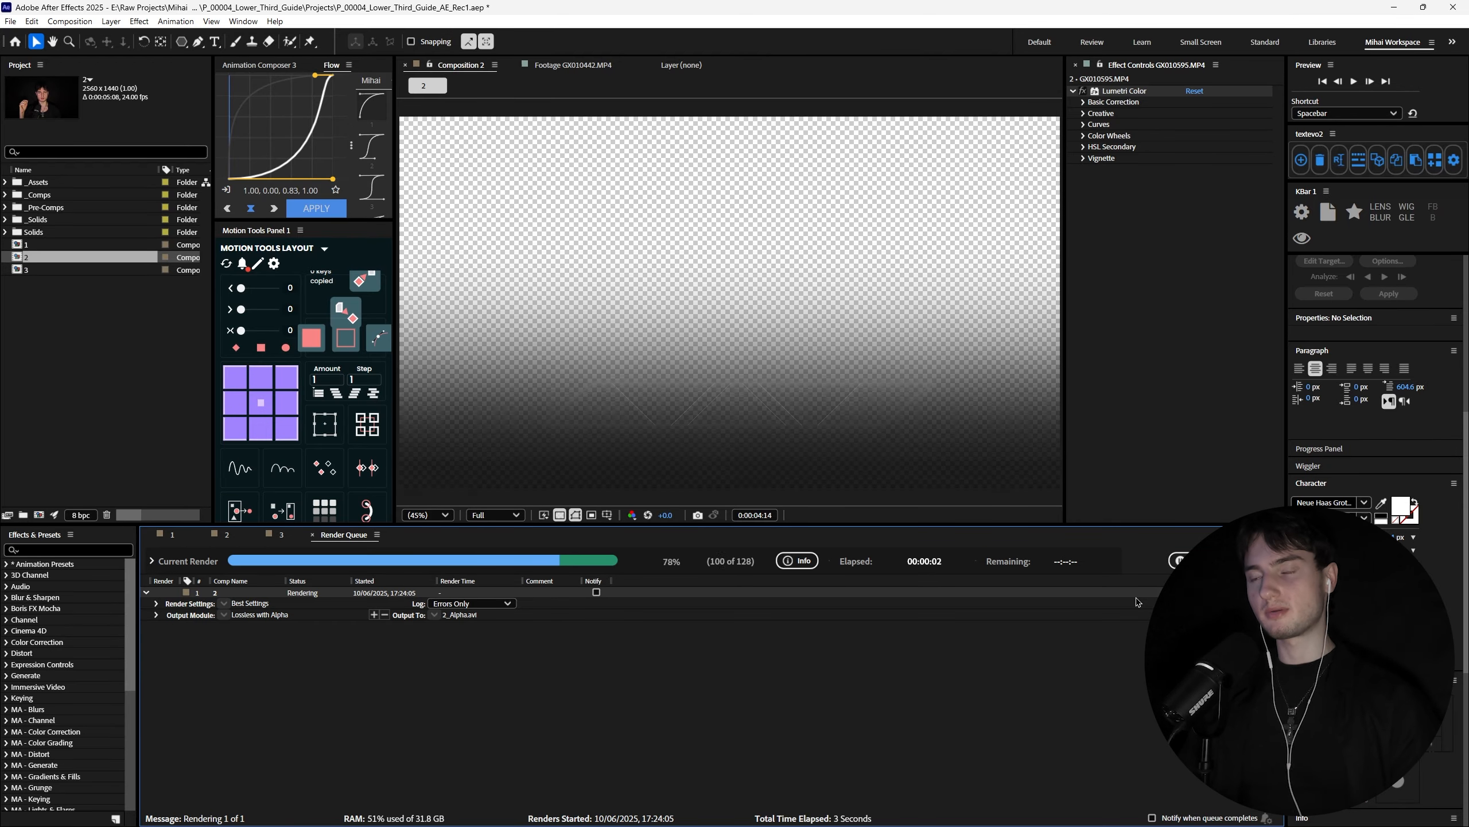
- Return to composition 2 and inspect the edges and lines of the 2_Alpha.avi overlay up close
click(227, 535)
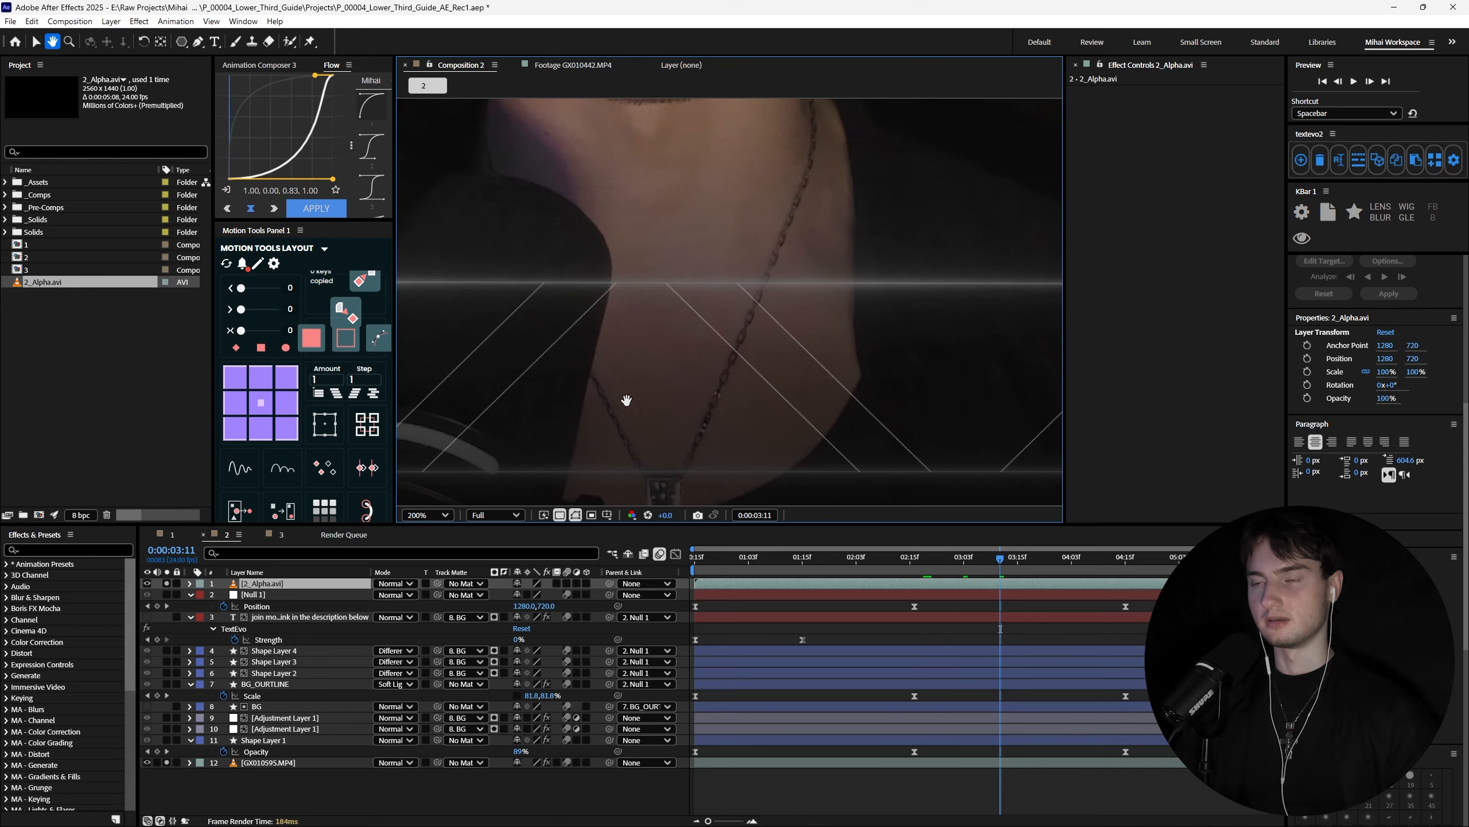
drag(675, 303, 929, 292)
drag(524, 329, 557, 300)
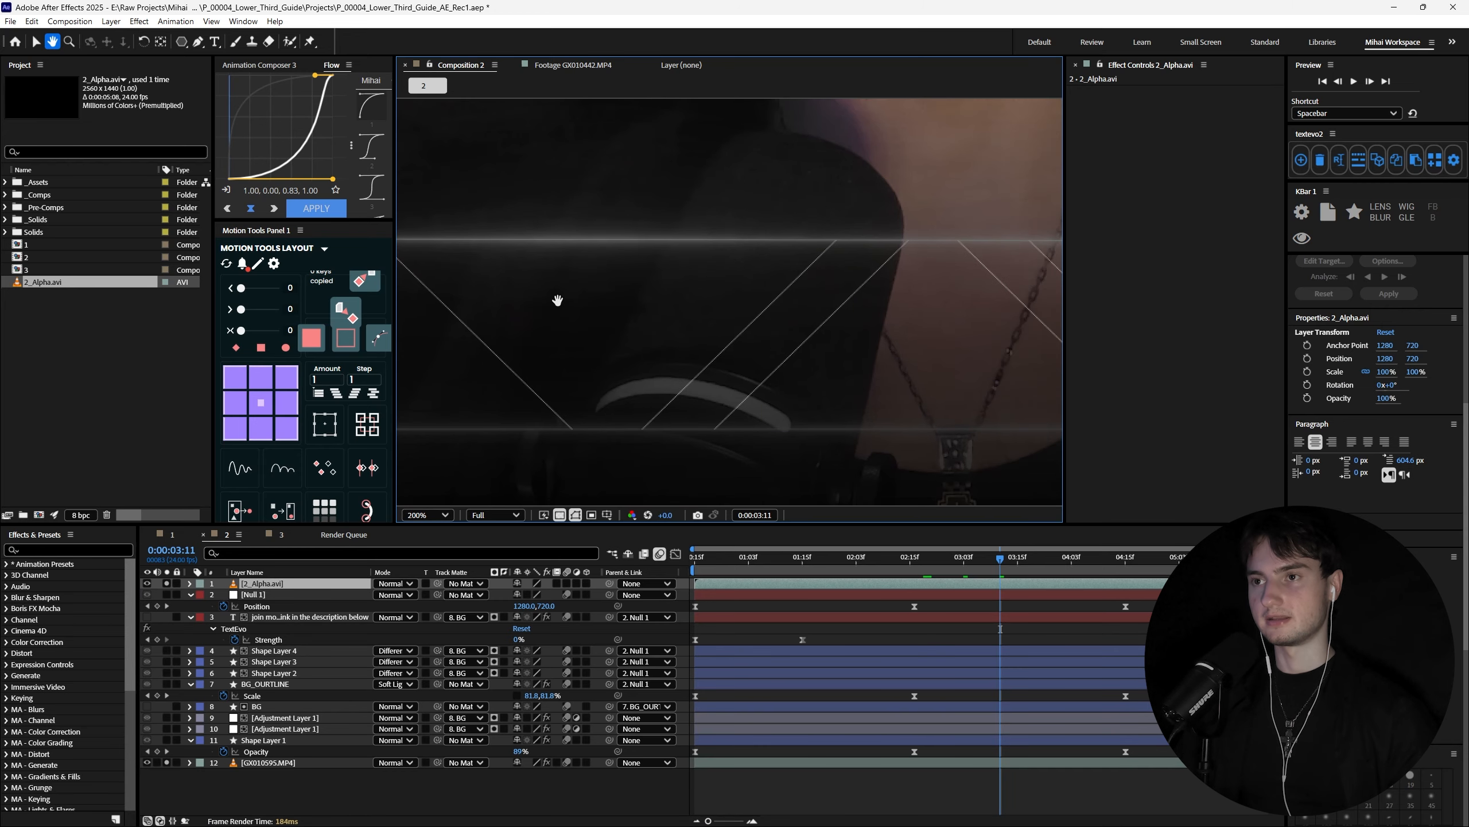
drag(885, 314, 516, 317)
scroll(711, 417, down, 3)
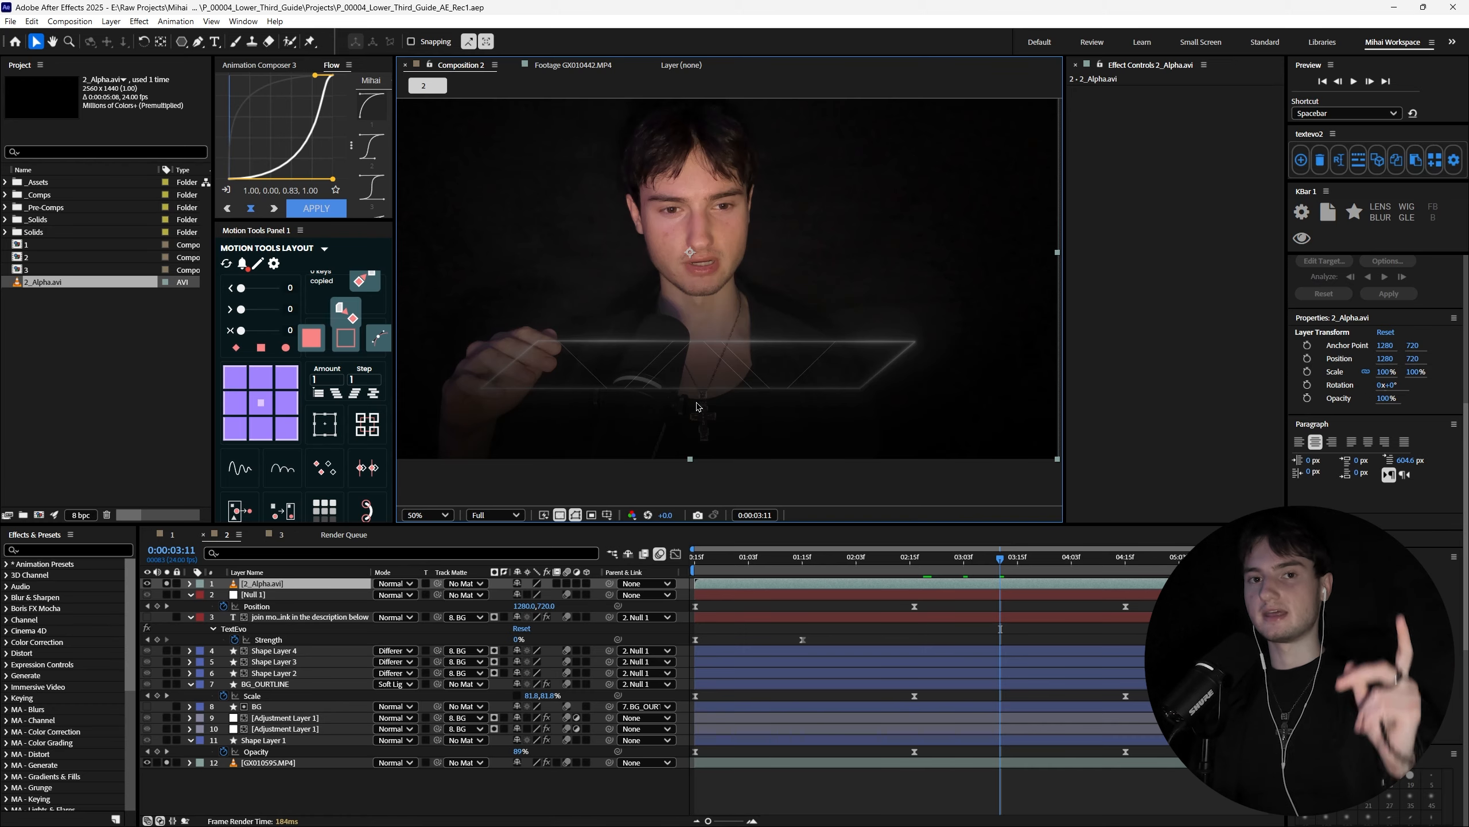
- Delete the selected 2_Alpha.avi layer from composition 2
key(Delete)
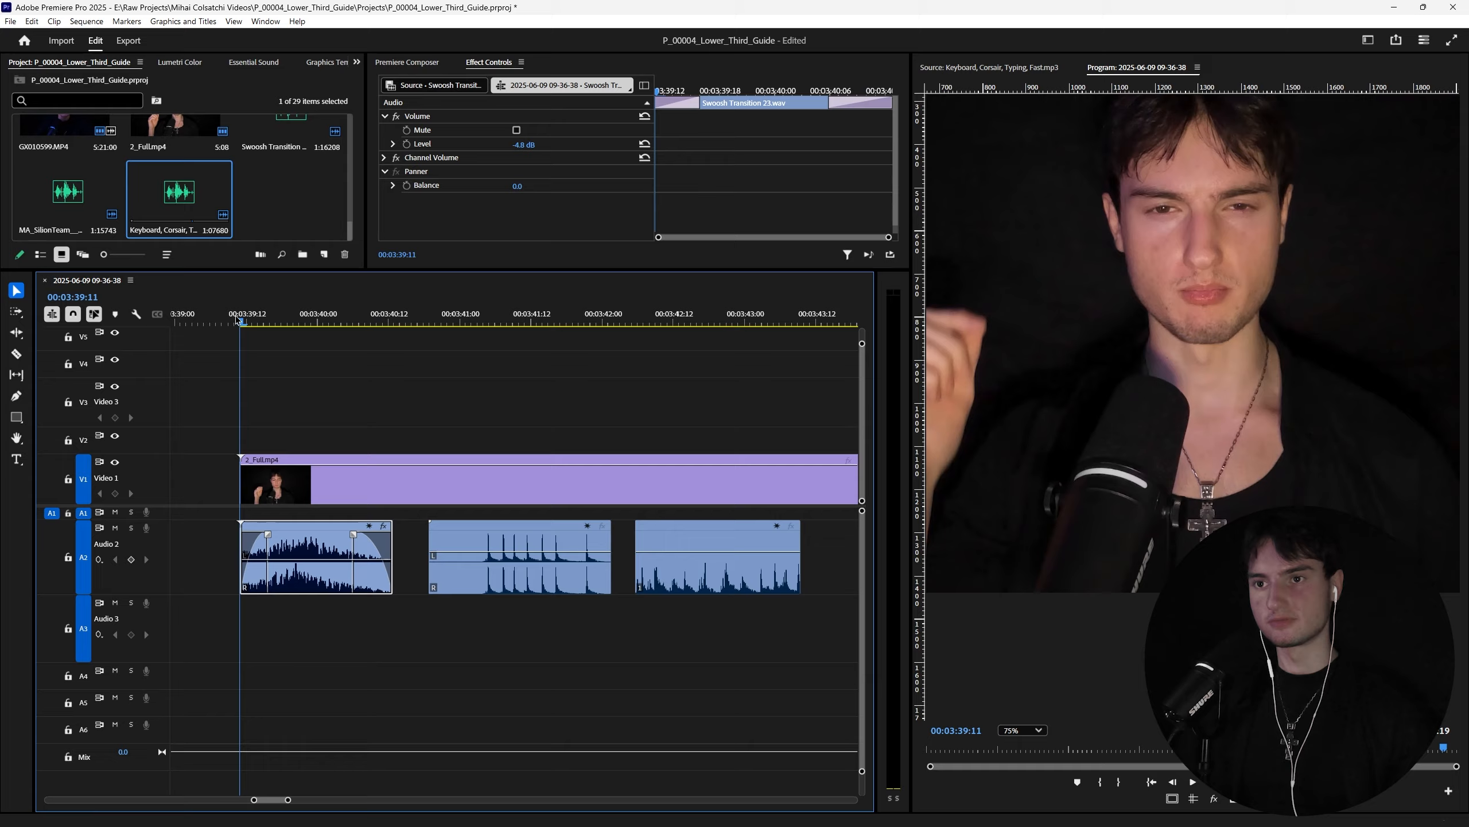
- Switch to Premiere Pro, trim both ends of the middle Audio 2 clip to 13 frames and open its speed and duration settings
drag(431, 584, 485, 584)
drag(609, 584, 563, 584)
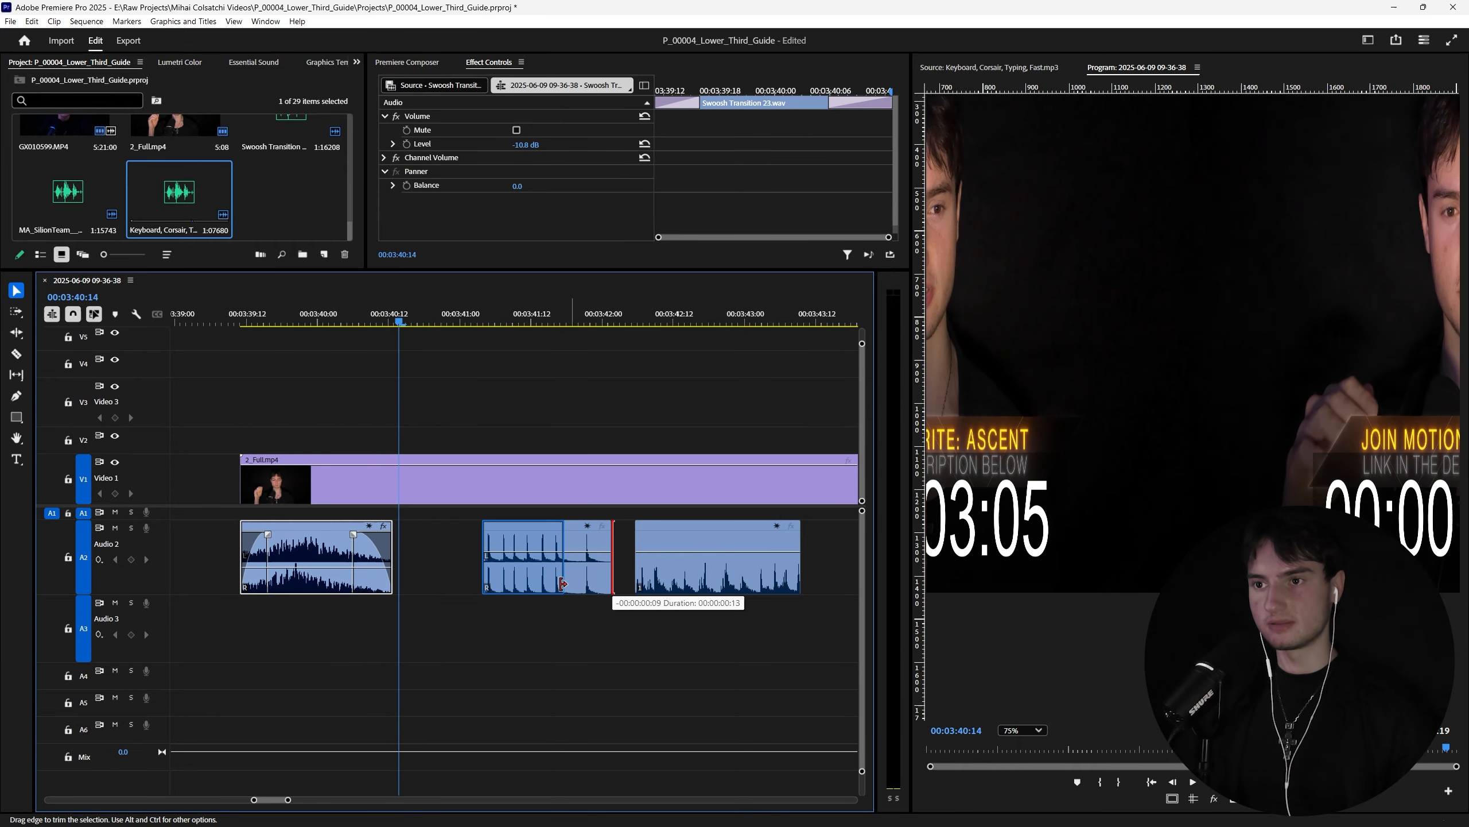
key(ctrl+r)
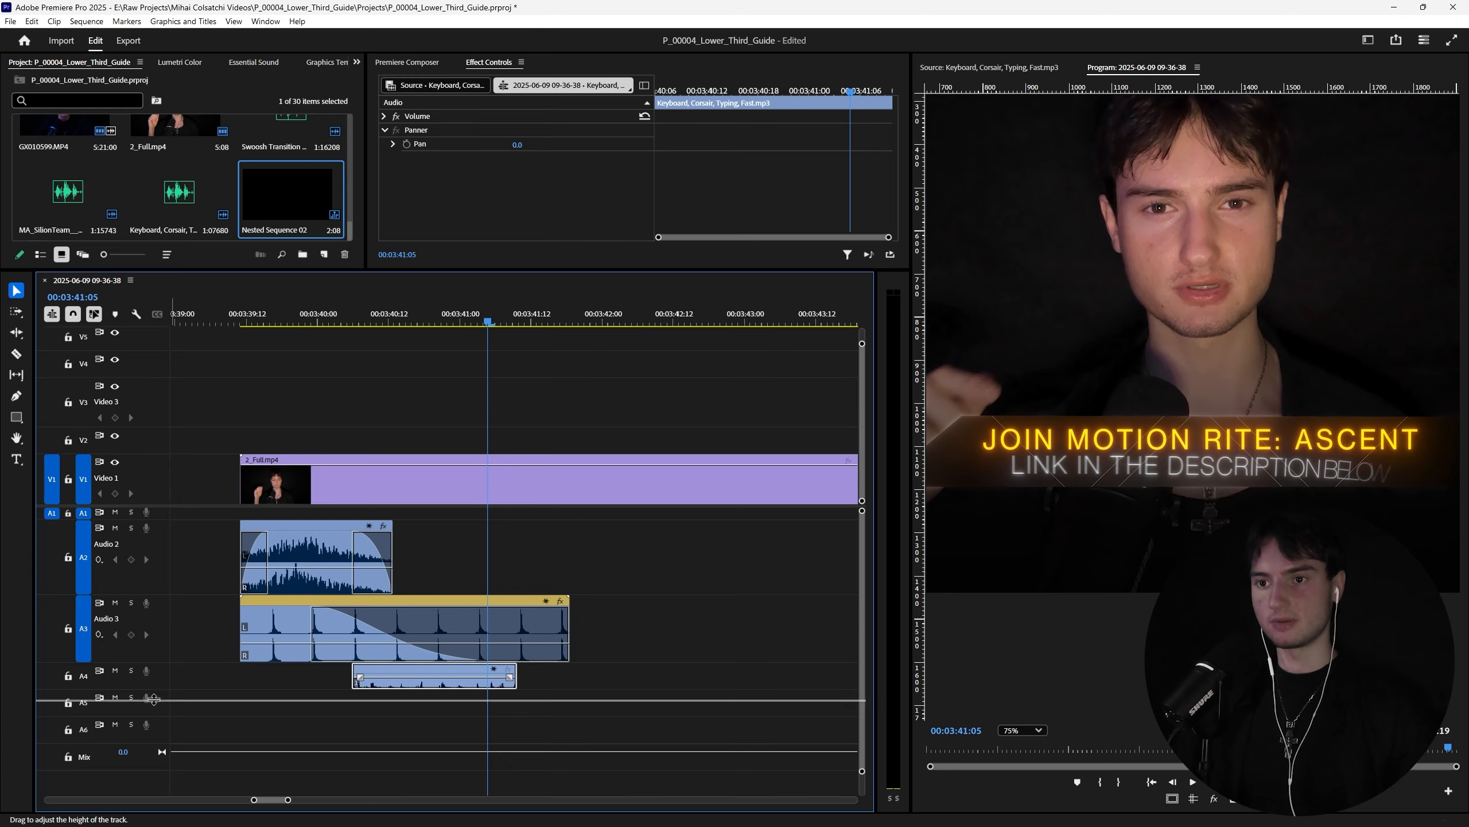
- Open the clip options of the typing sound on Audio 4 and of the closing swoosh on Audio 2
right_click(469, 676)
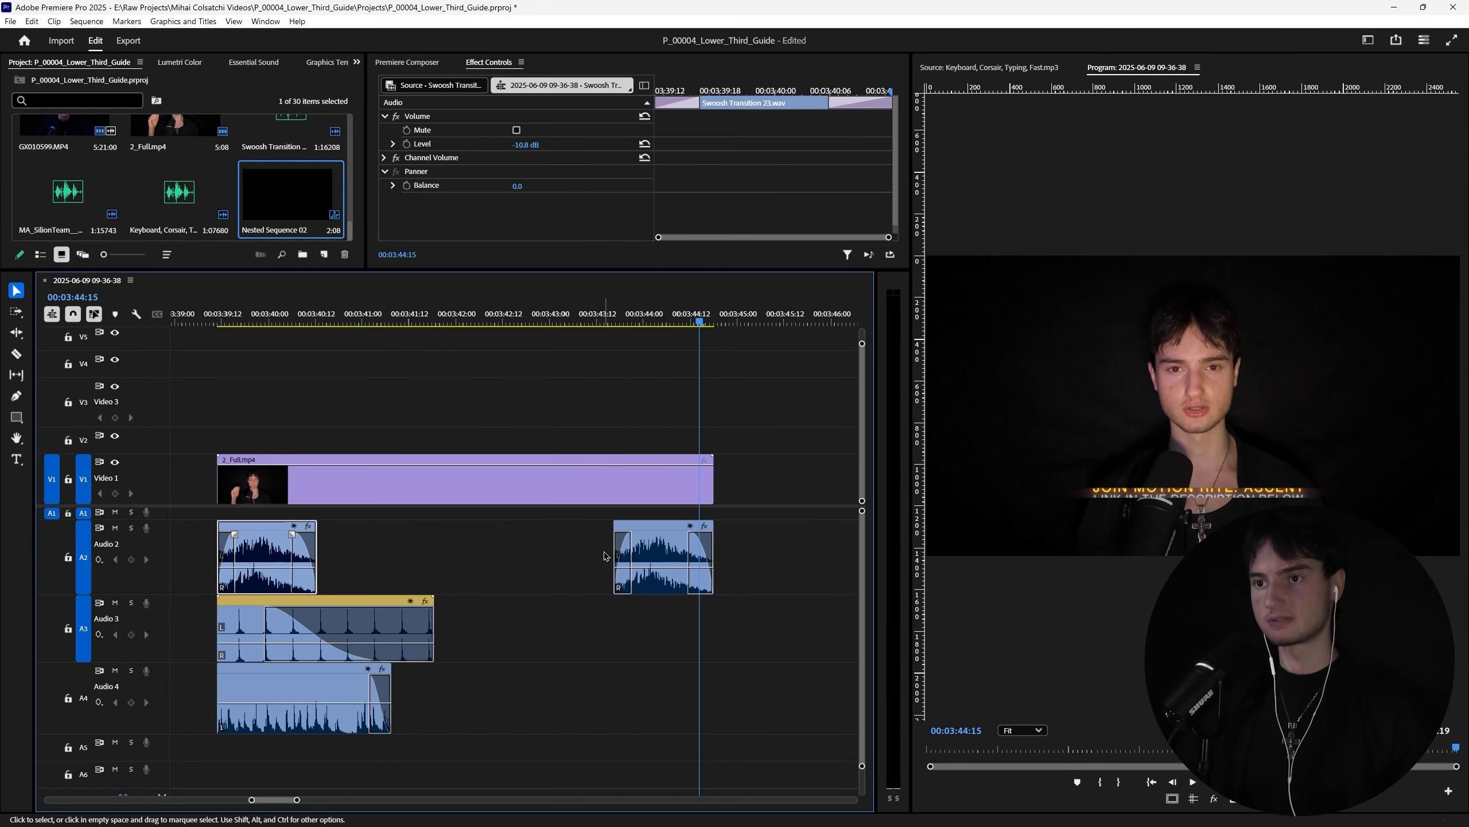
right_click(681, 555)
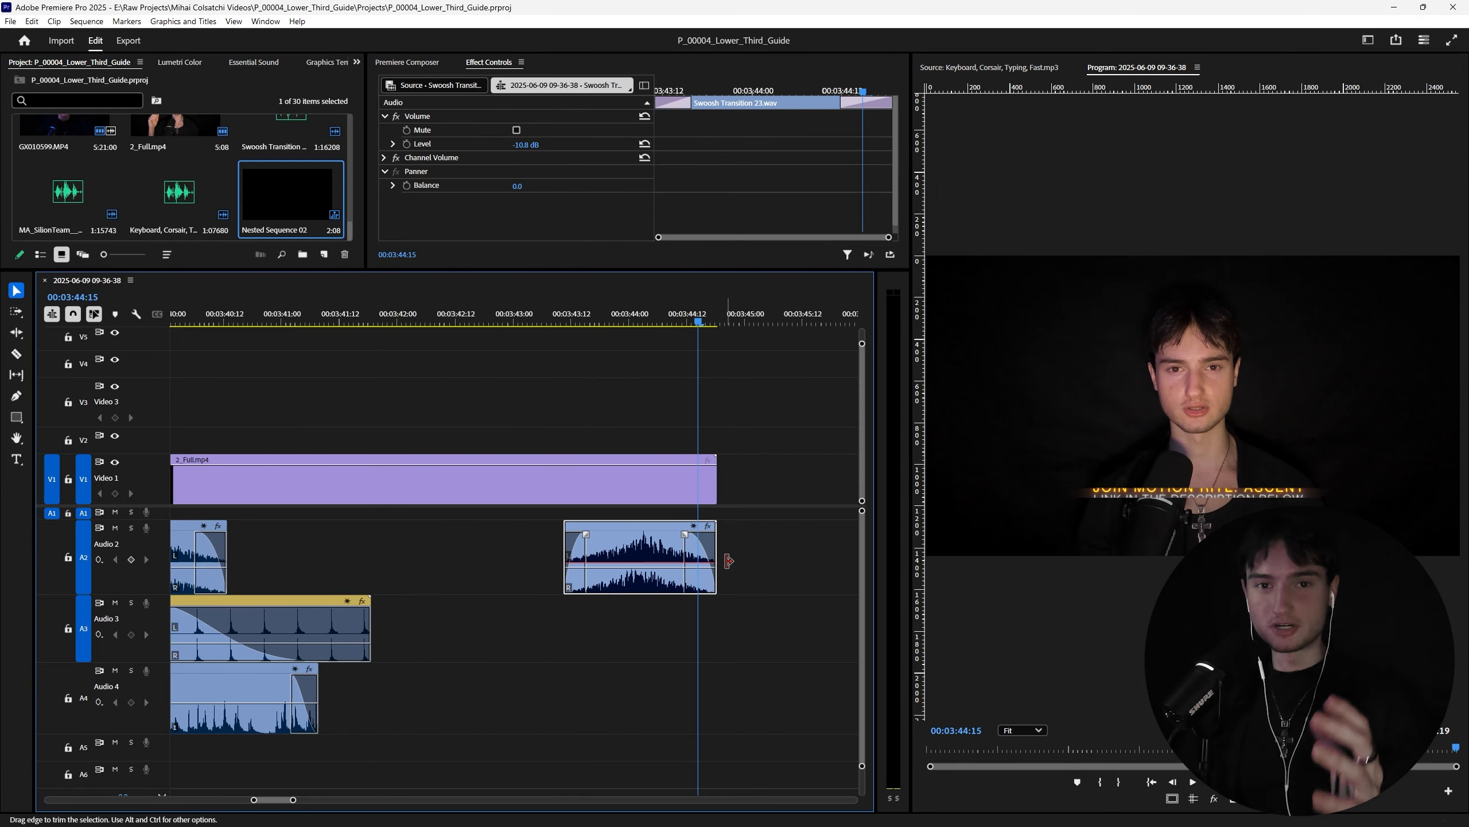
key(equal)
drag(549, 548, 597, 549)
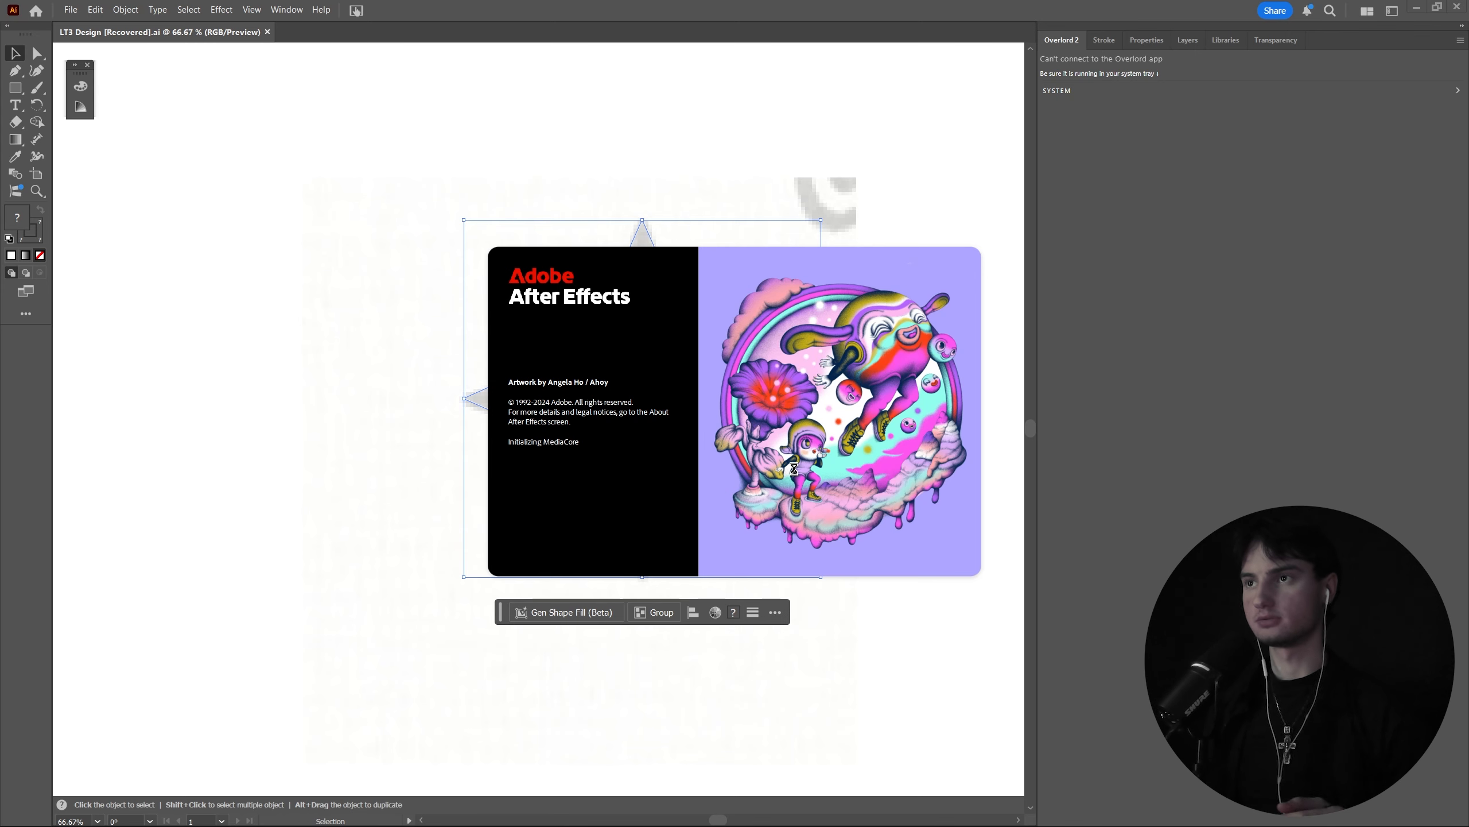
- Launch the Overlord app and transfer the selected flower artwork from Illustrator to After Effects
click(559, 817)
text(overlord)
key(Return)
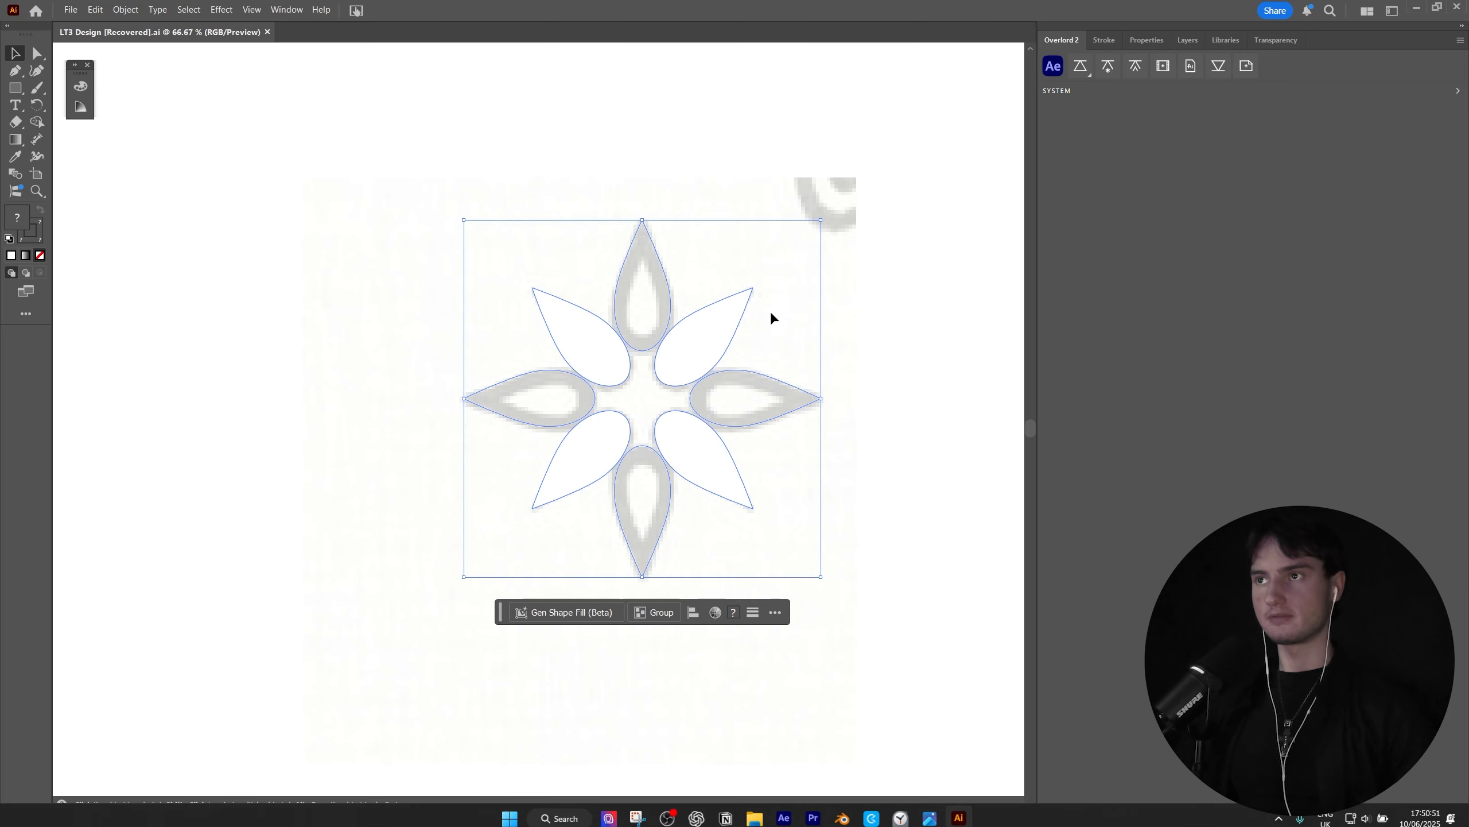
click(1080, 66)
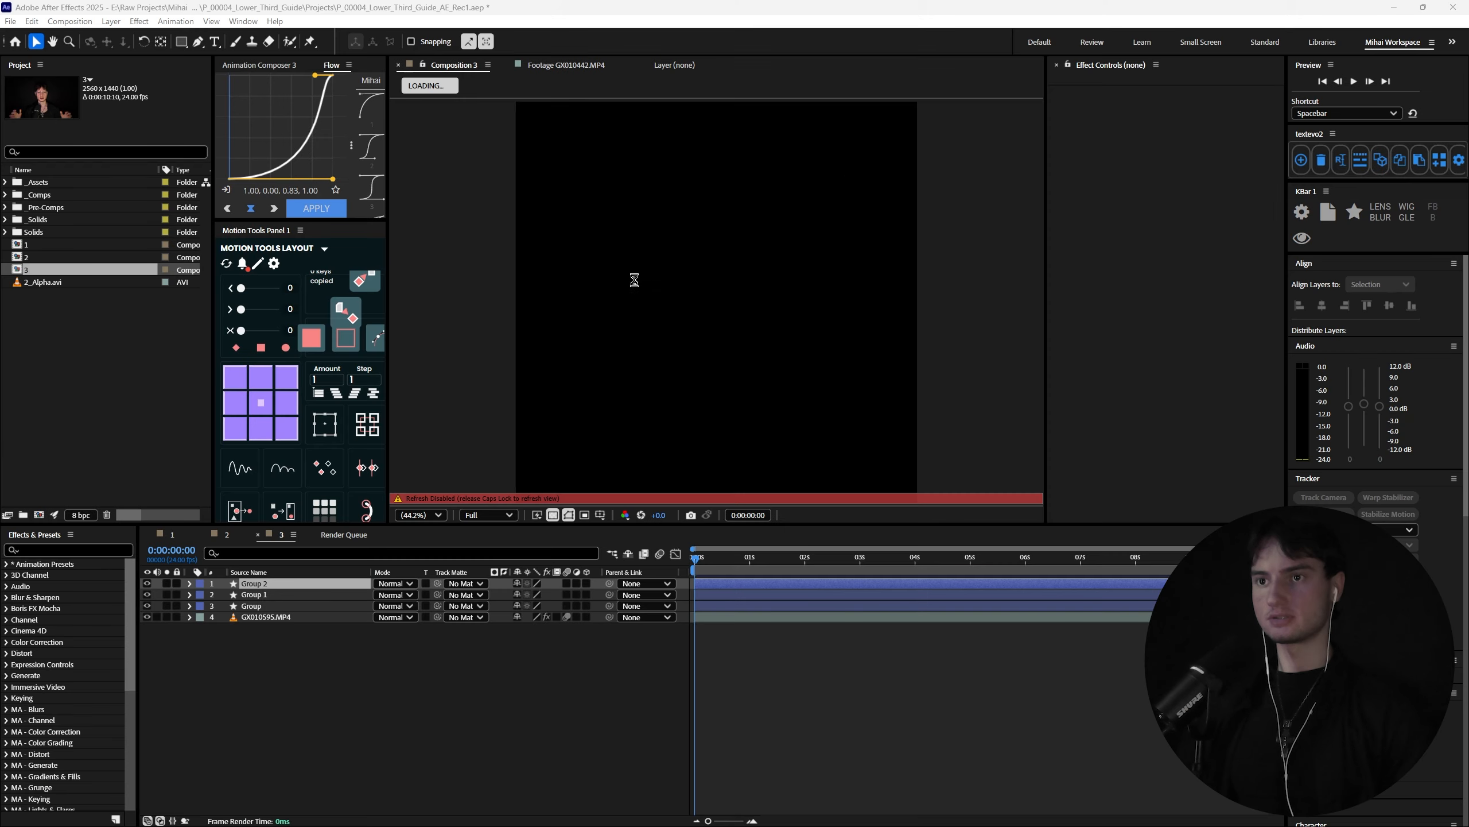
- Add a null object to composition 3 and set its 3D renderer to Advanced 3D
right_click(564, 554)
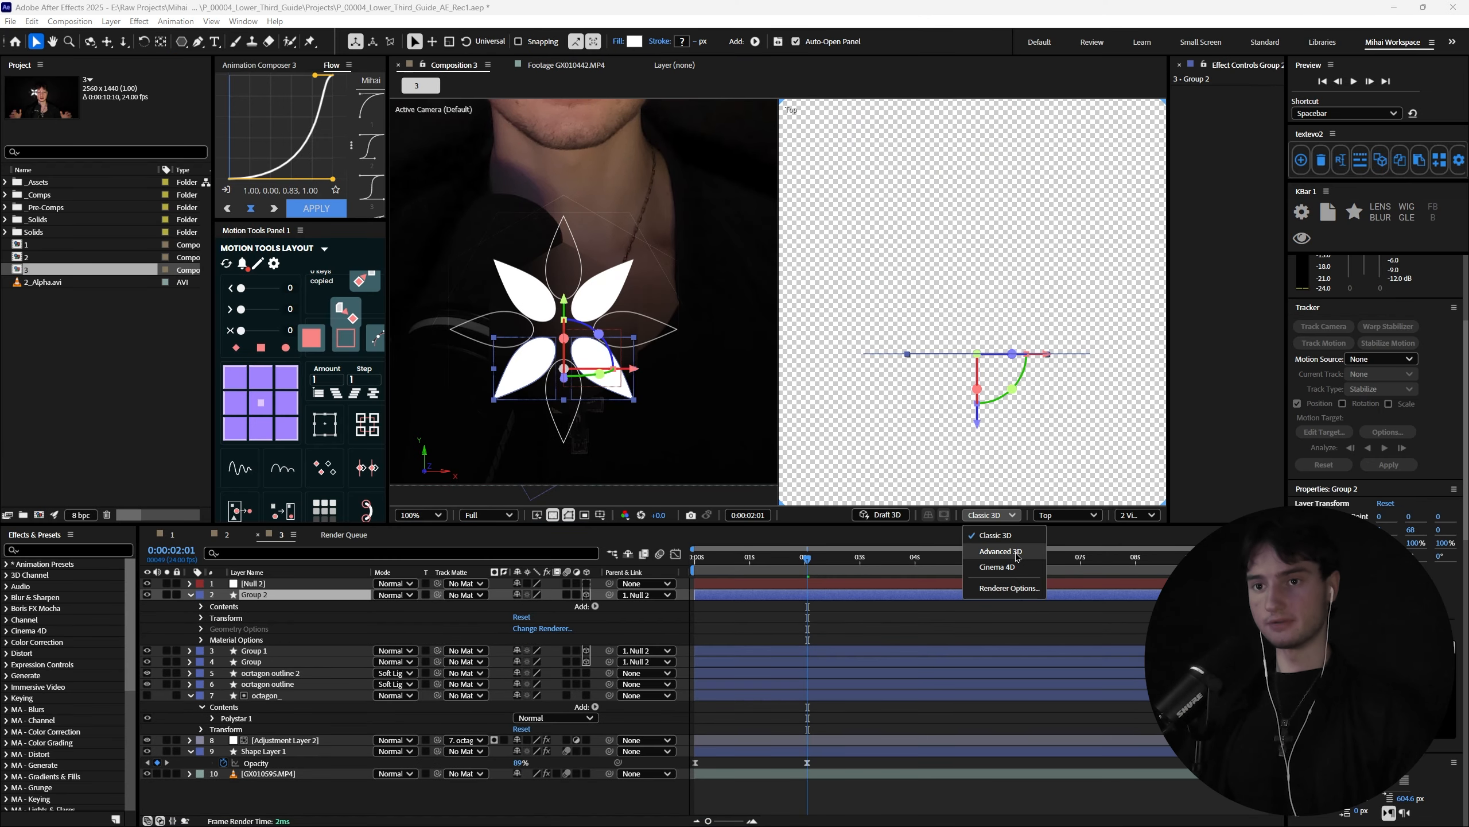
click(1001, 551)
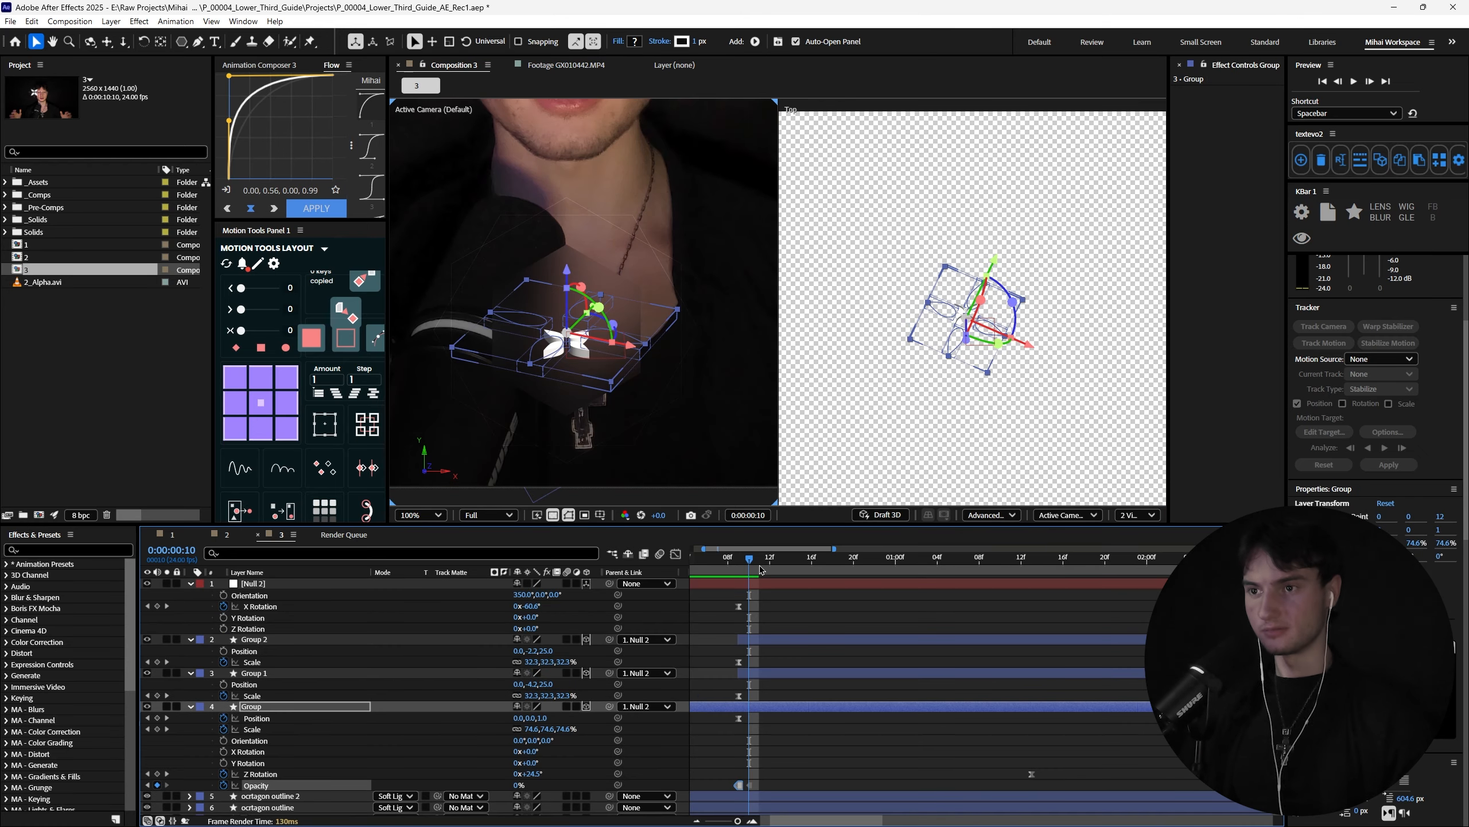
- Paste the Group layer's copied opacity keyframe at 0:00:00:12 and select the adjacent opacity keyframe
click(769, 561)
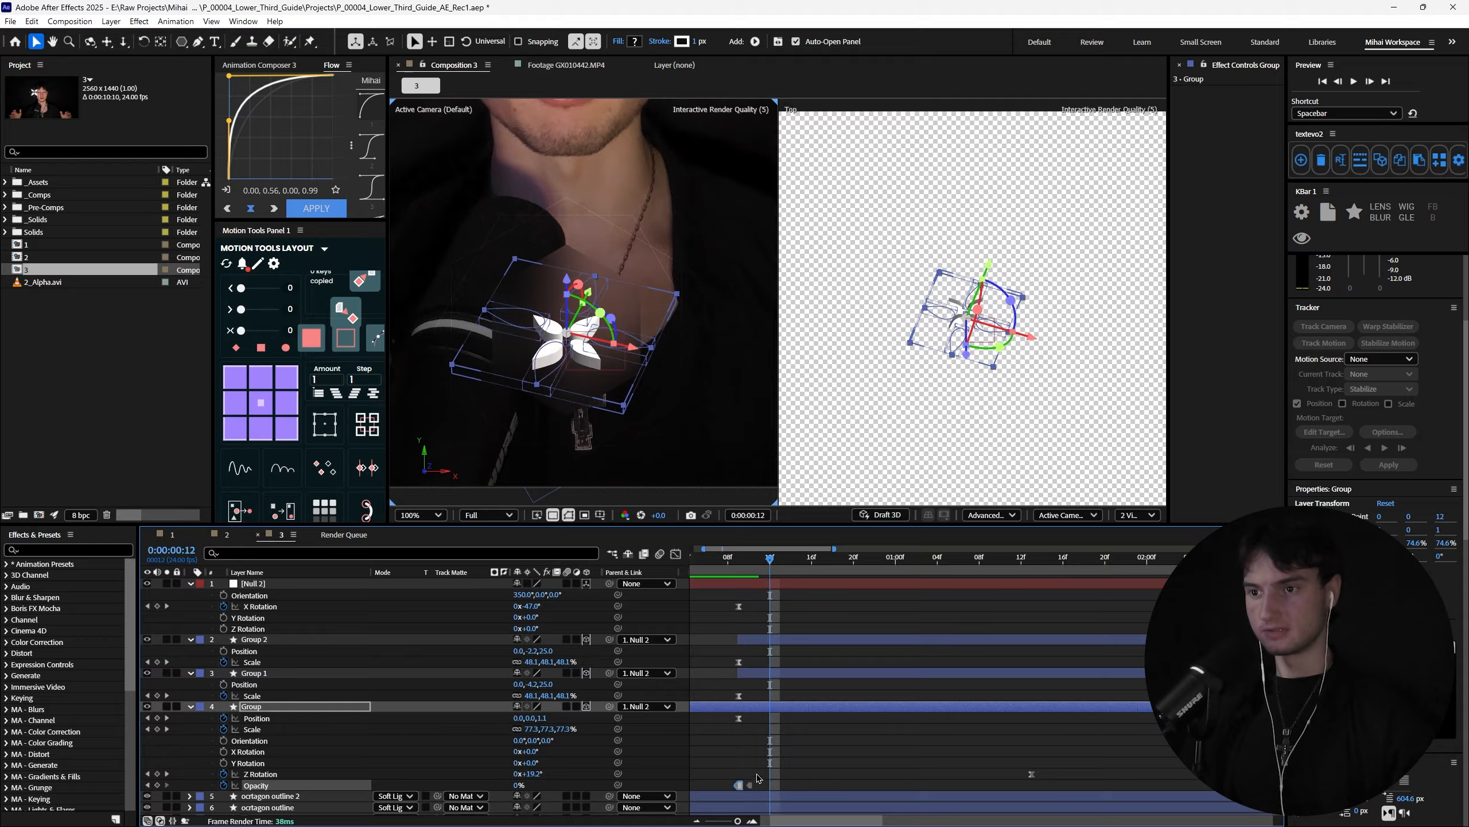
key(ctrl+v)
drag(755, 775, 748, 799)
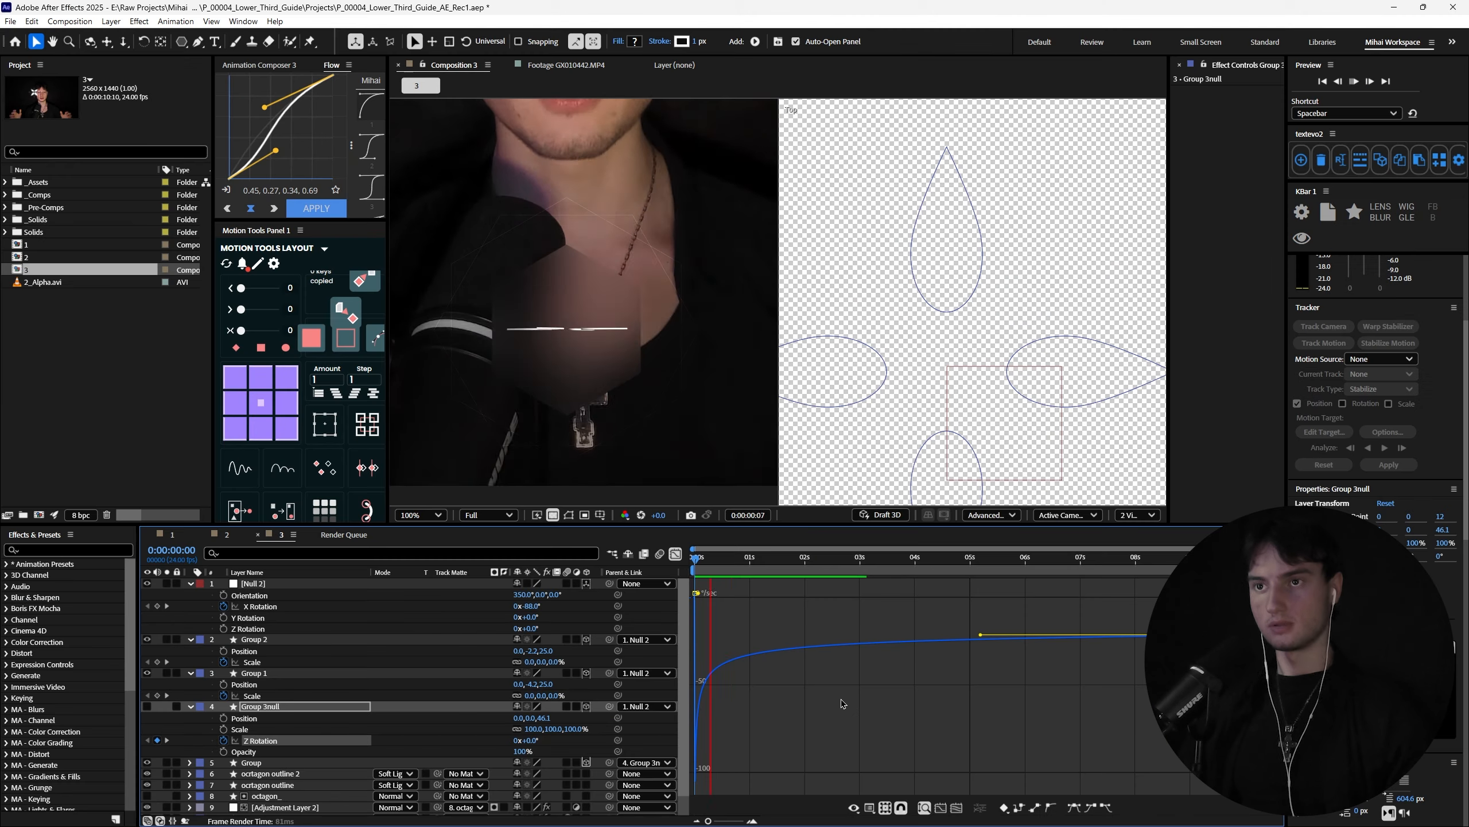
- Play back the Group 3null rotation animation of the flower
key(space)
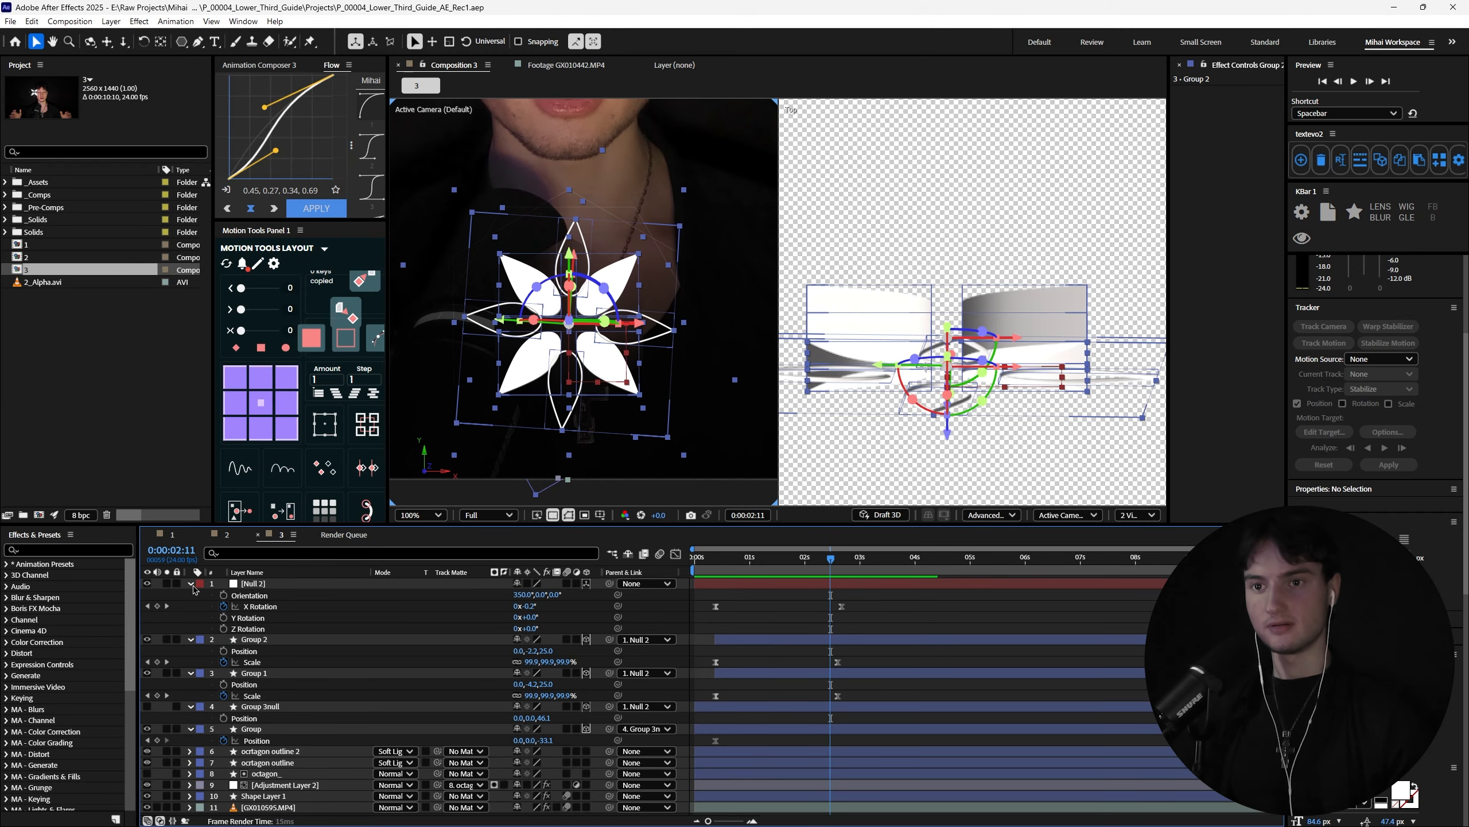
- Activate the Pan Behind tool for the anchor point of the small extruded circle in Shape Layer 2
right_click(492, 591)
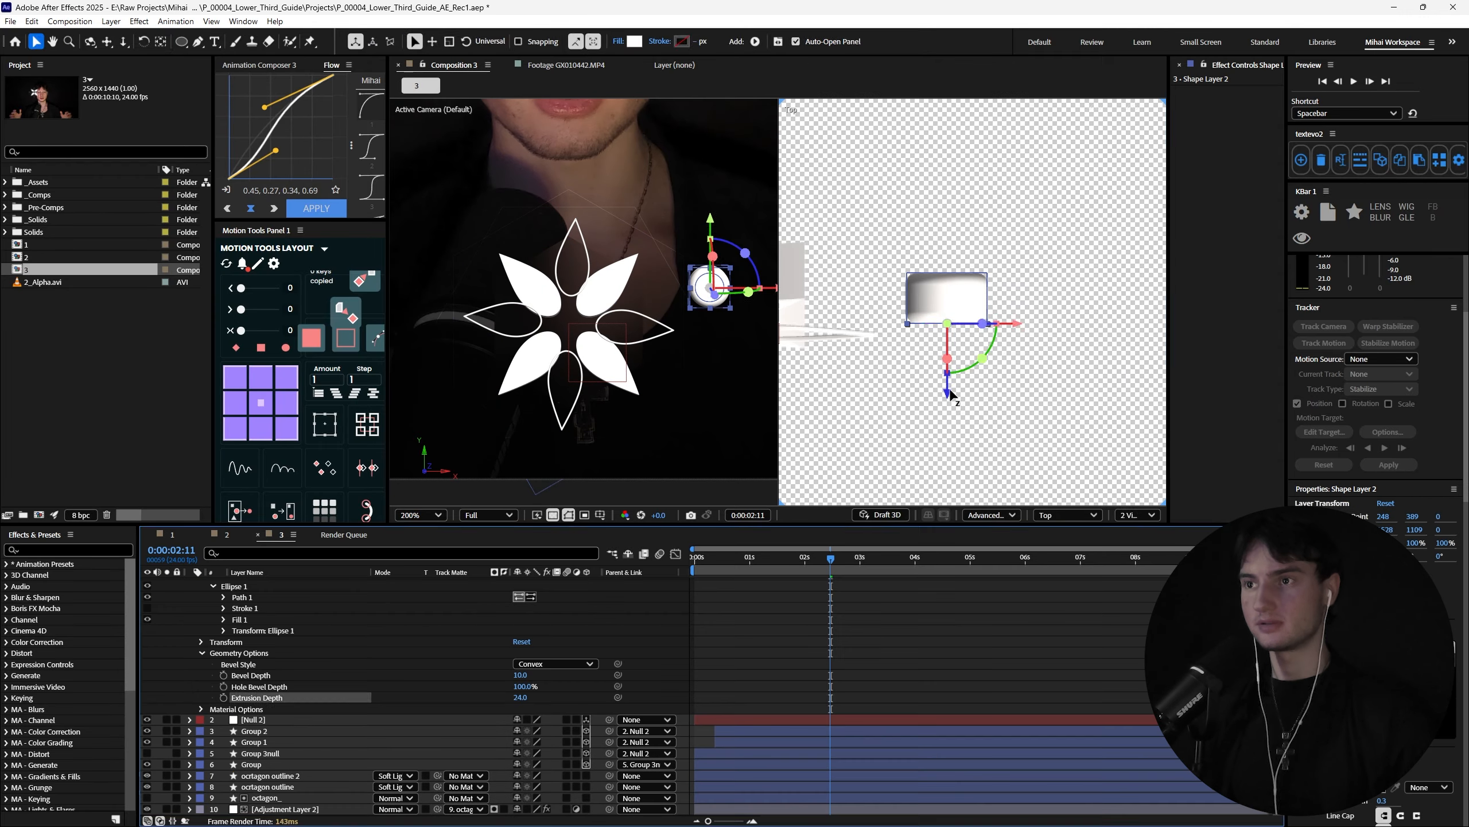
key(y)
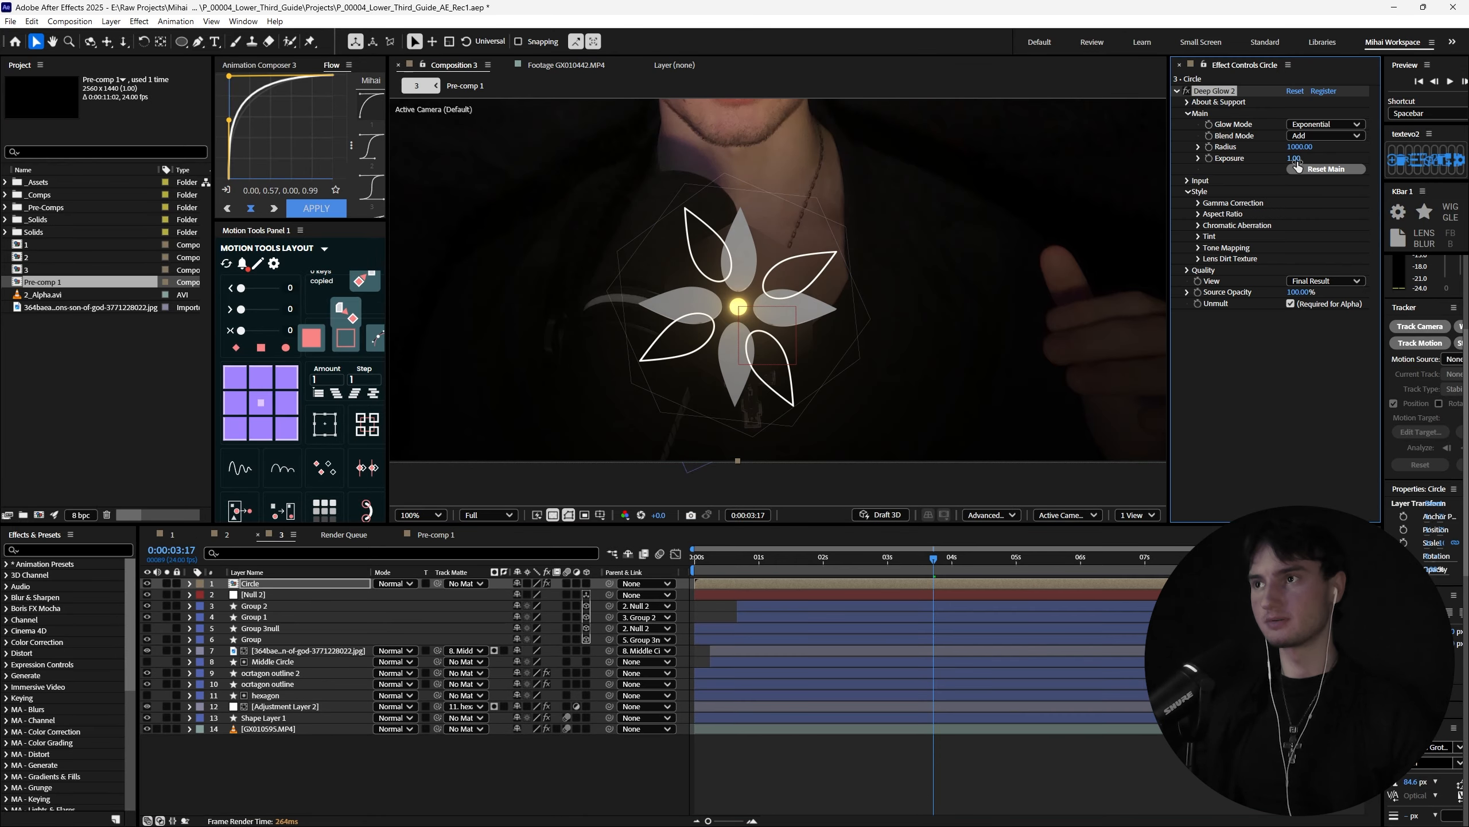
scroll(812, 299, up, 3)
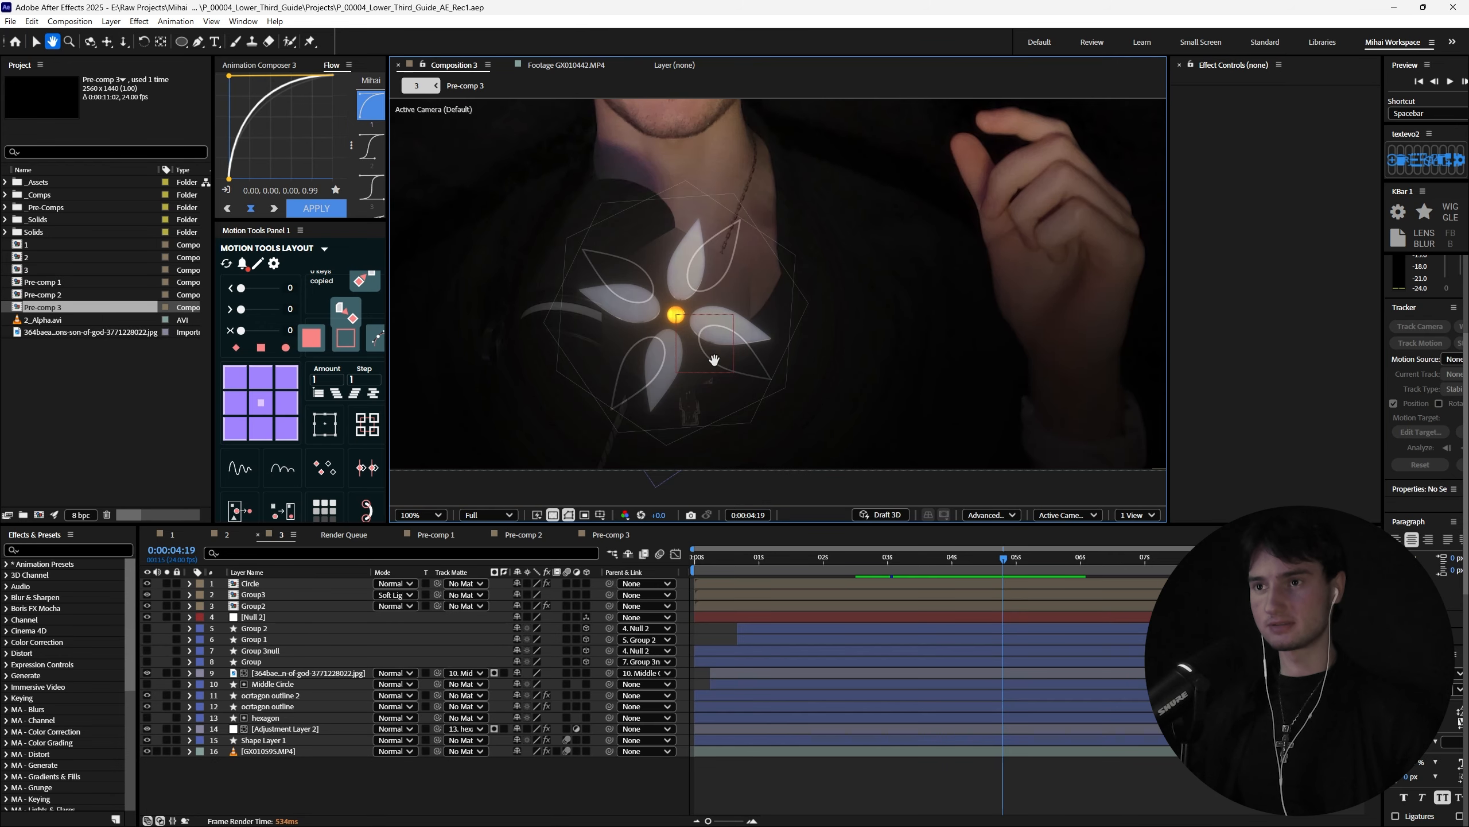
scroll(714, 360, down, 3)
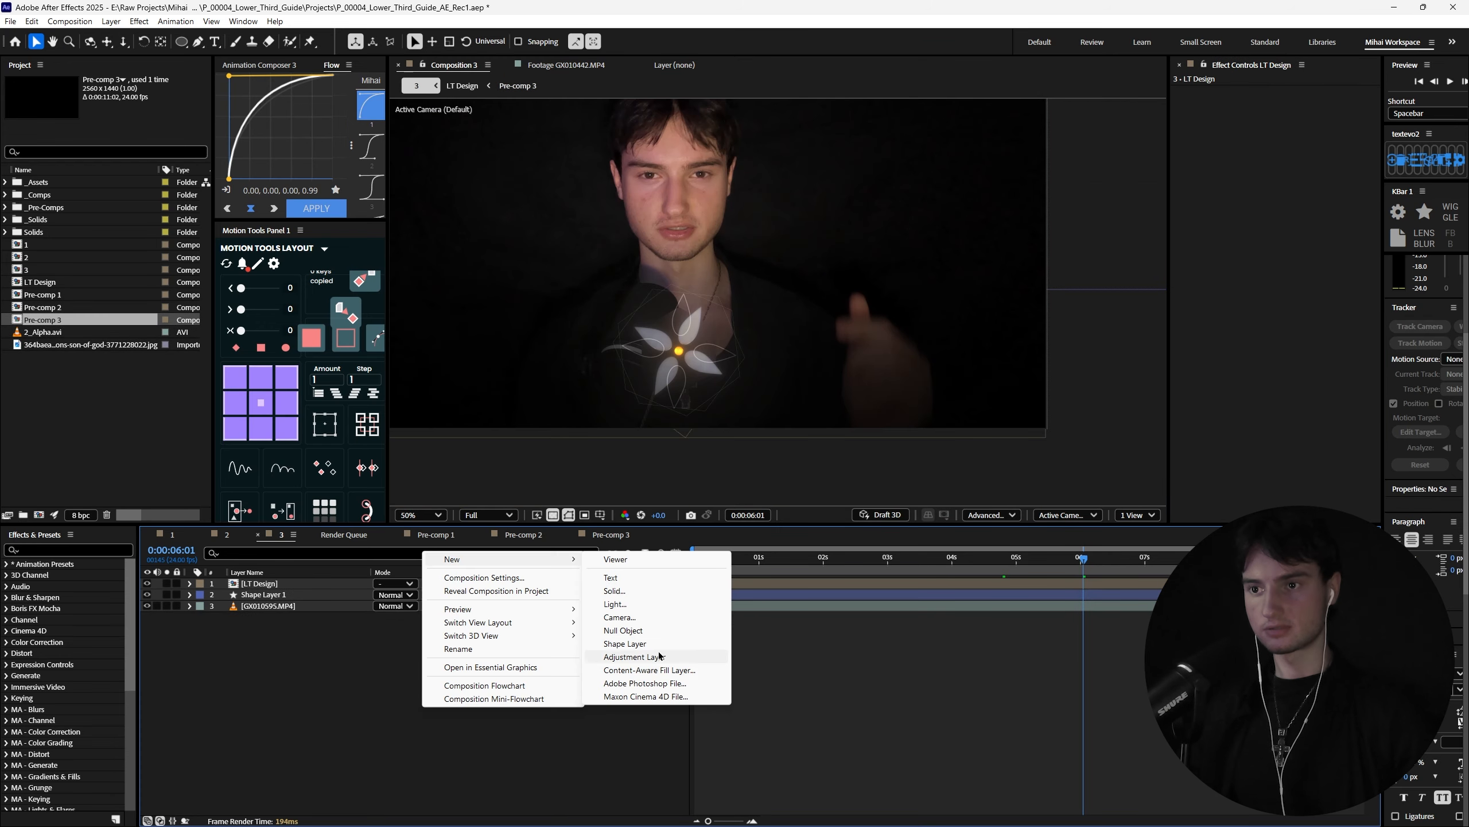
click(688, 436)
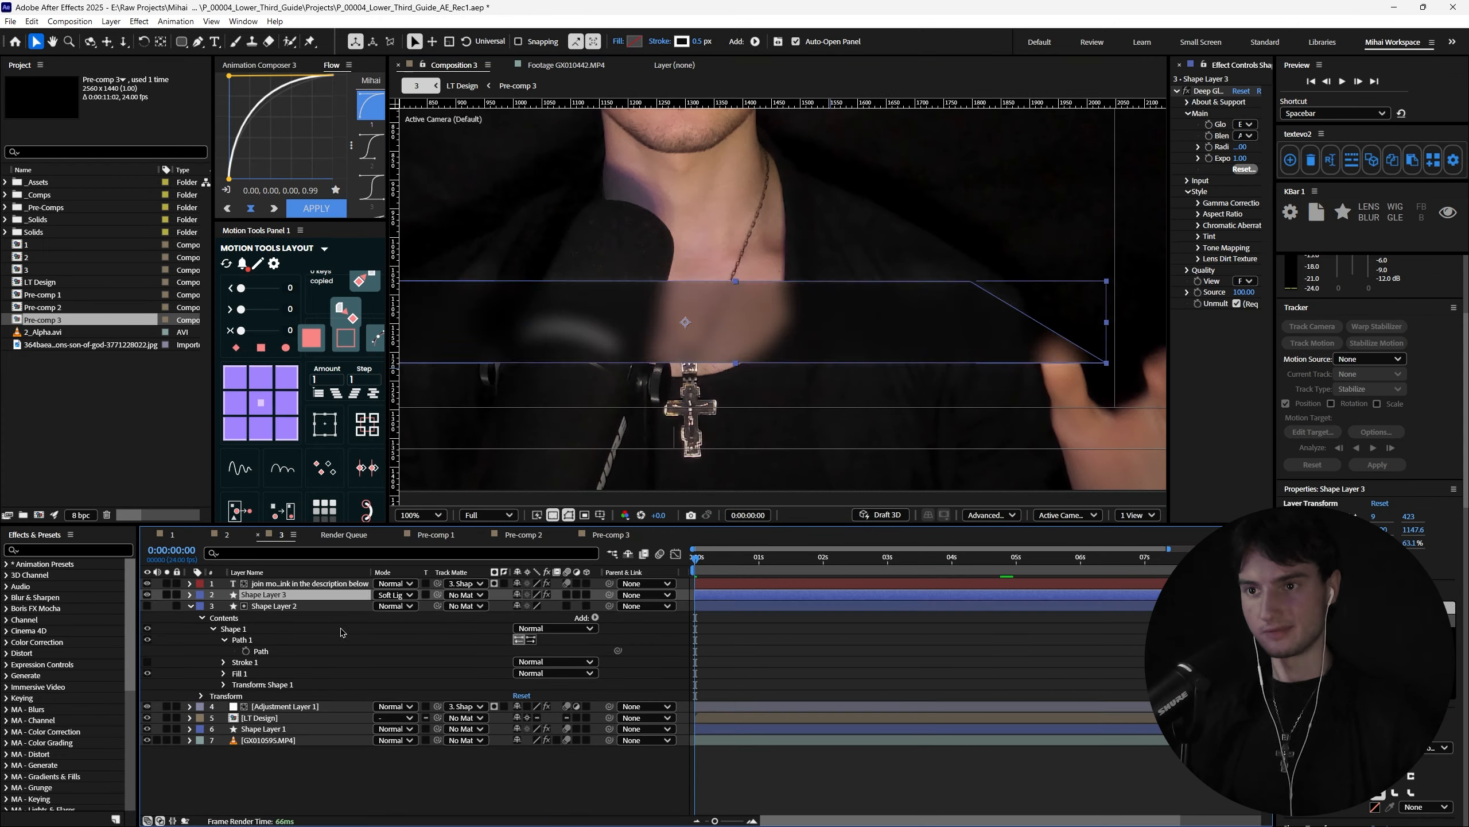
- Parent the LT TEXT layer to the LT Design layer in composition 3
drag(736, 386, 744, 339)
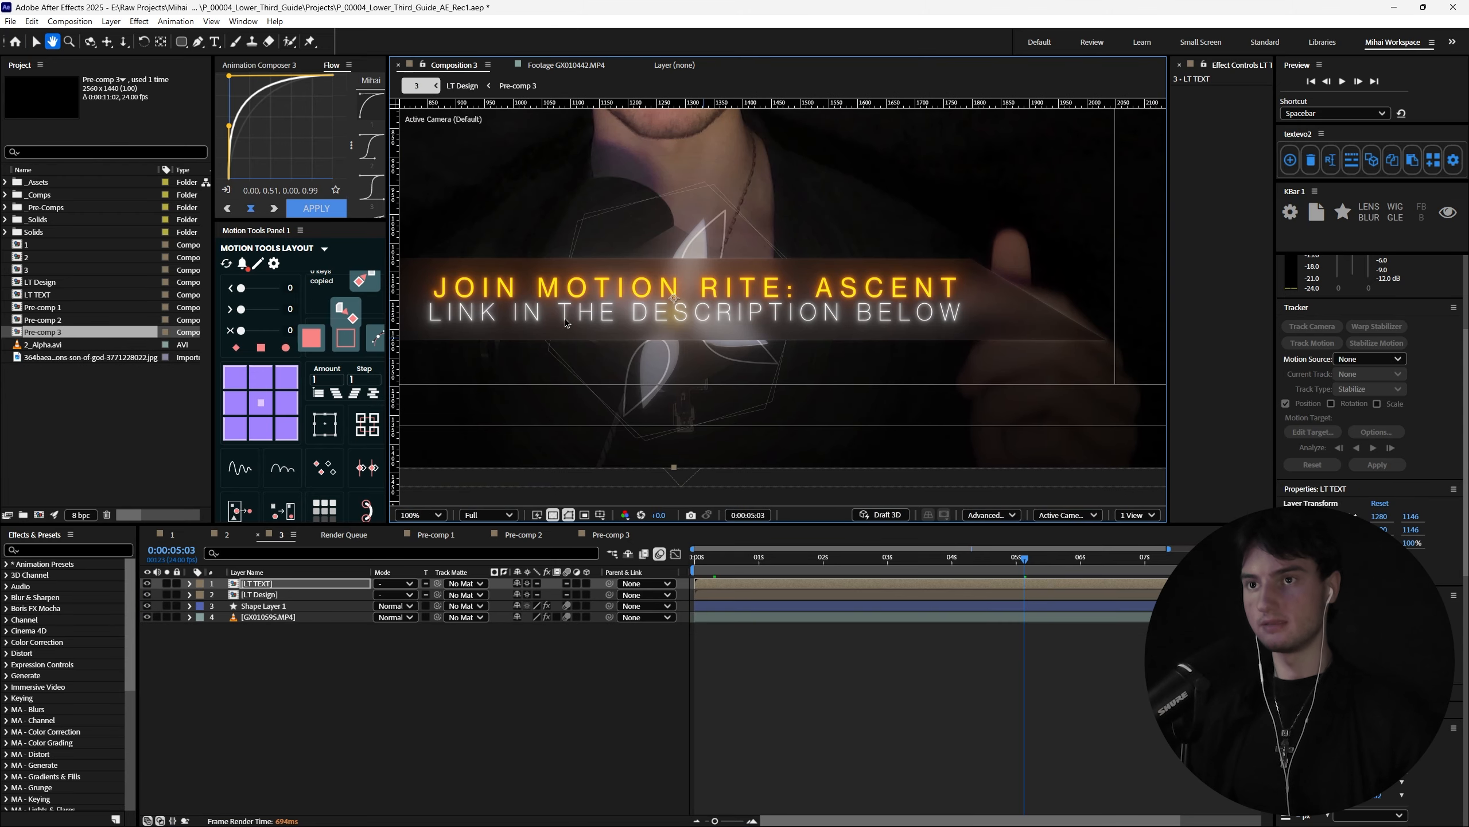
drag(609, 595, 289, 591)
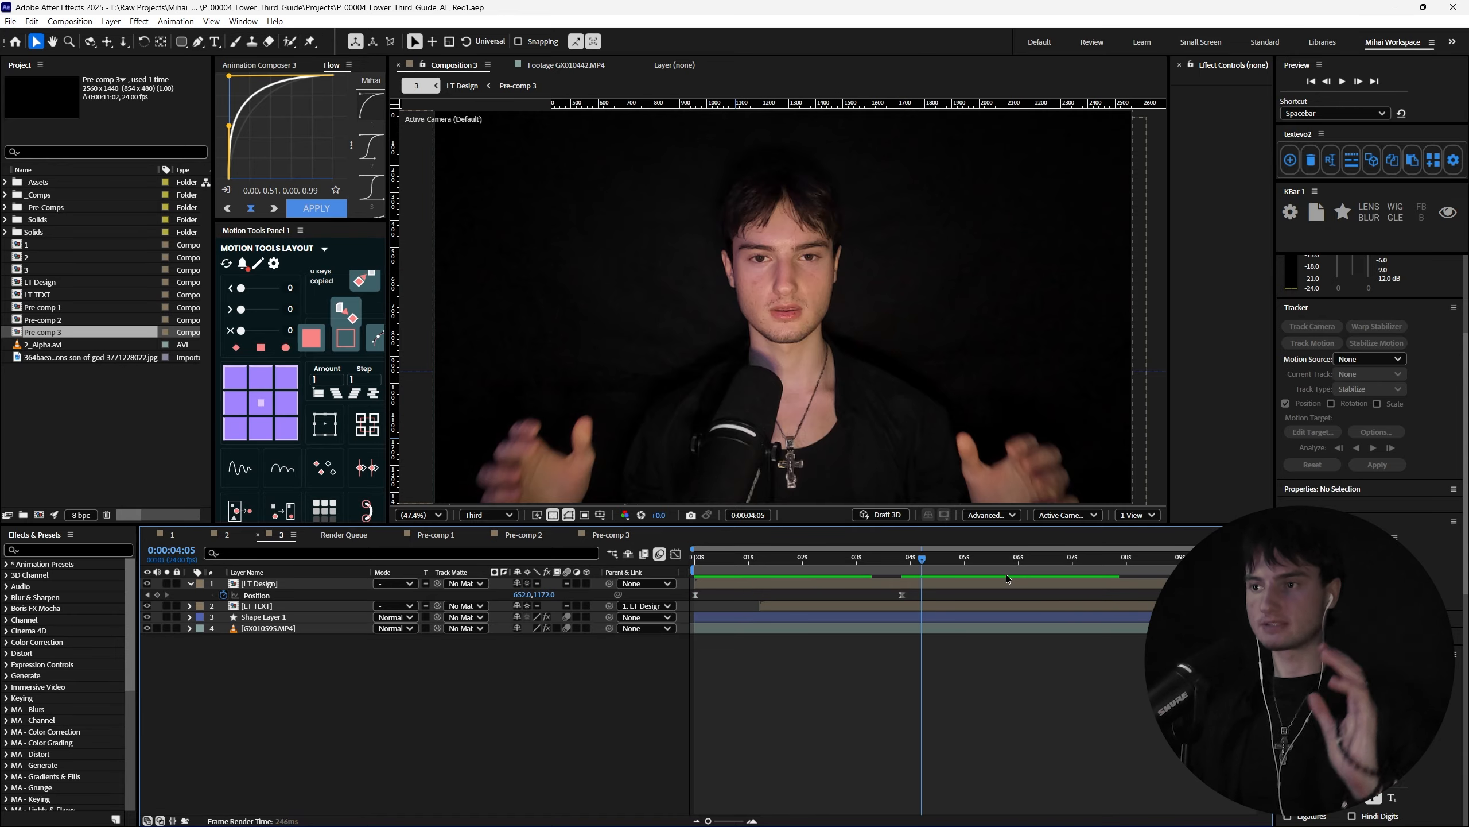
- Switch to ChatGPT and dictate a prompt in a temporary chat
click(1008, 574)
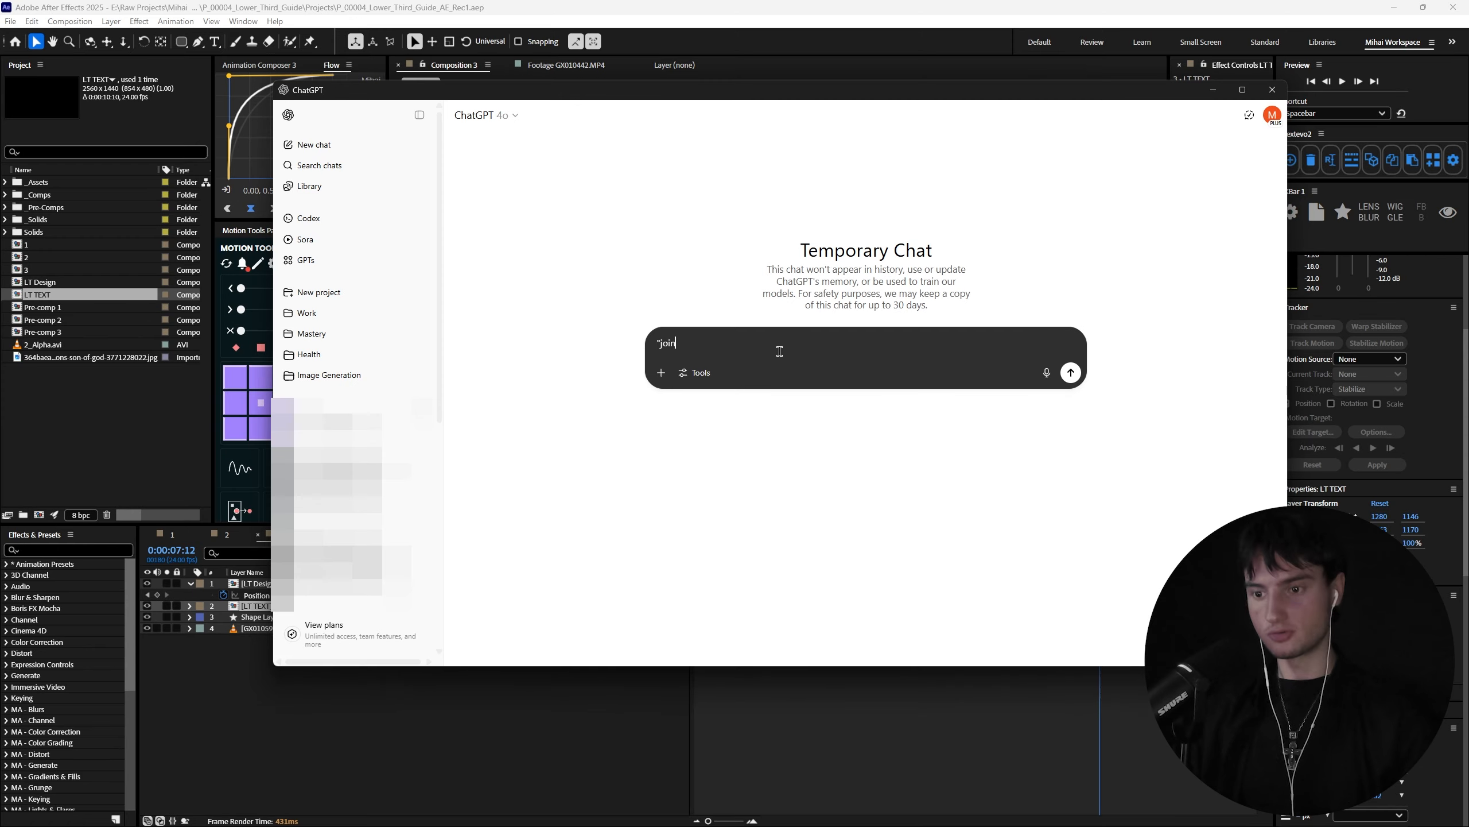
click(1046, 372)
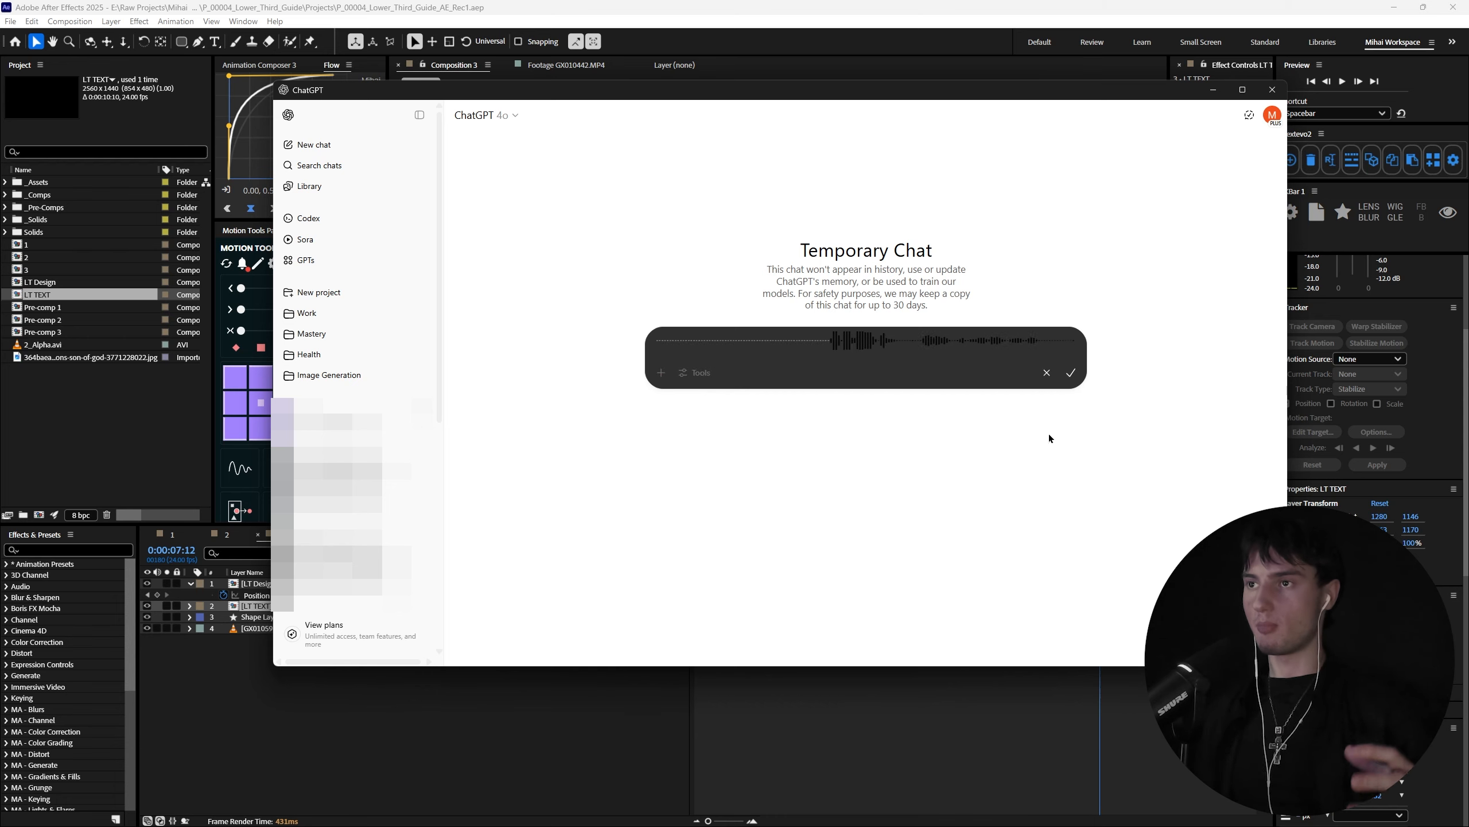
click(1071, 372)
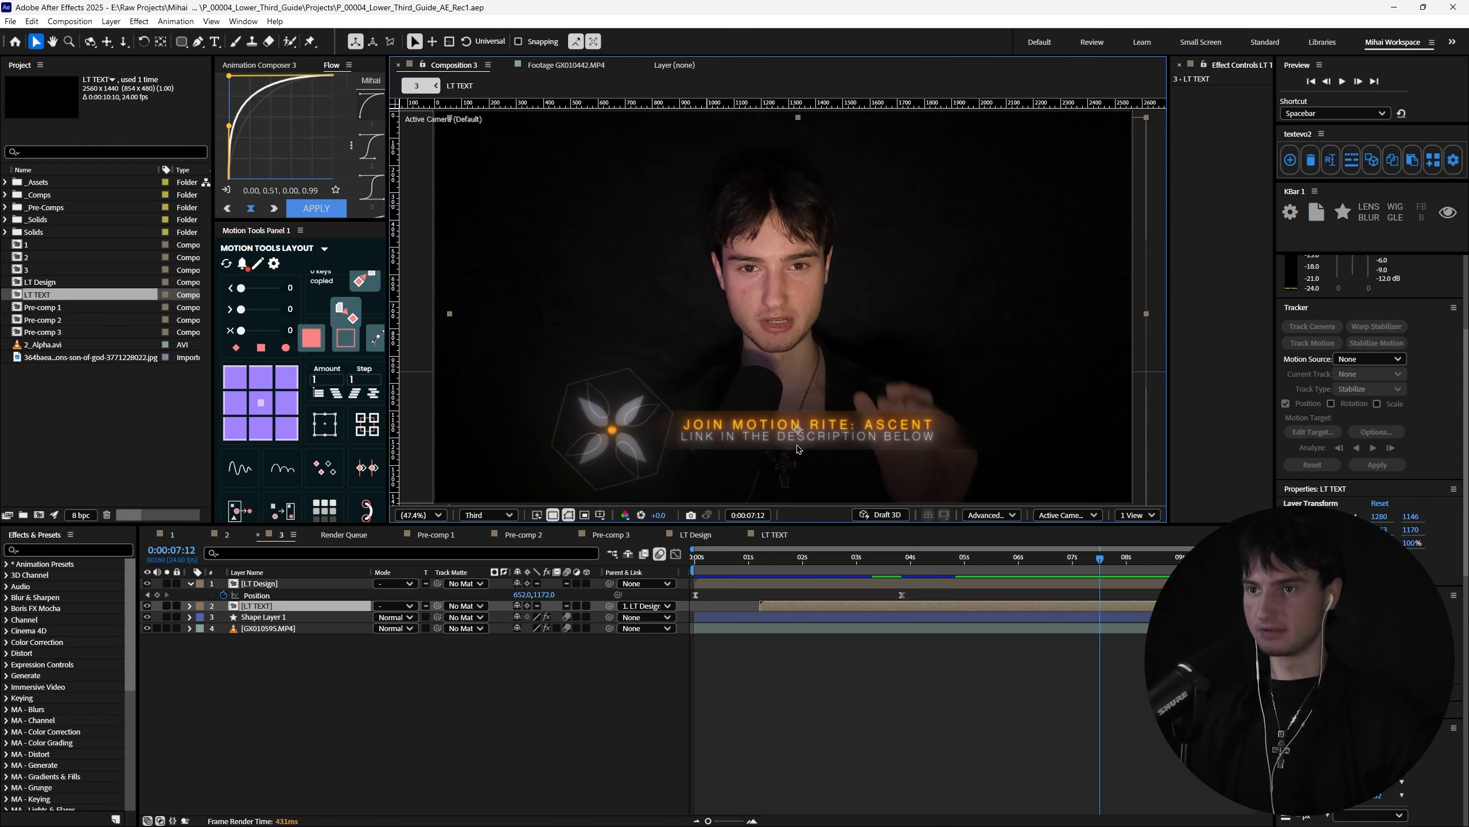
- Hide the GX010595.MP4 footage layer in composition 3, with the playhead at 0:00:05:11
click(640, 670)
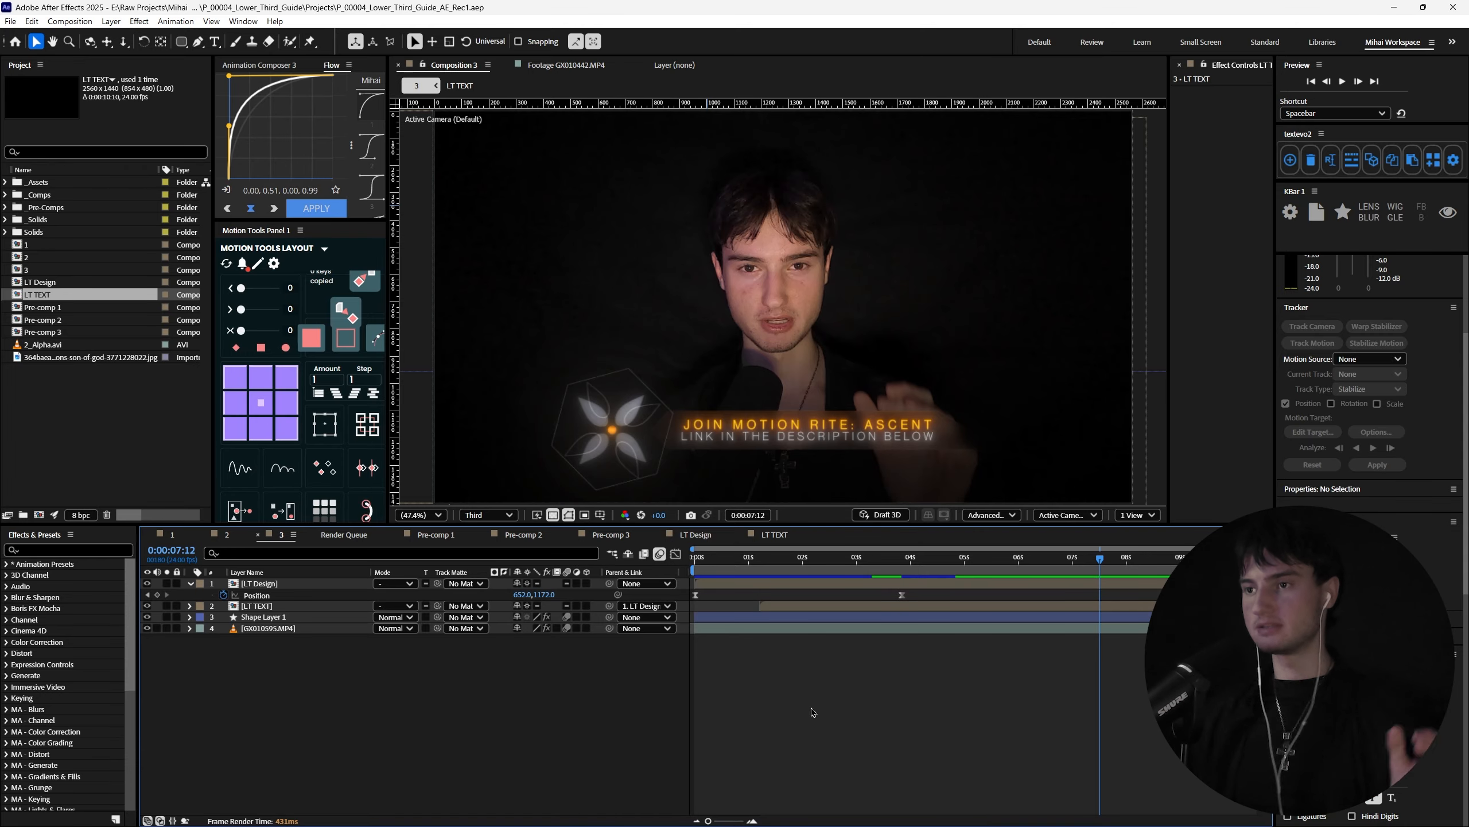
drag(969, 558, 989, 557)
click(289, 628)
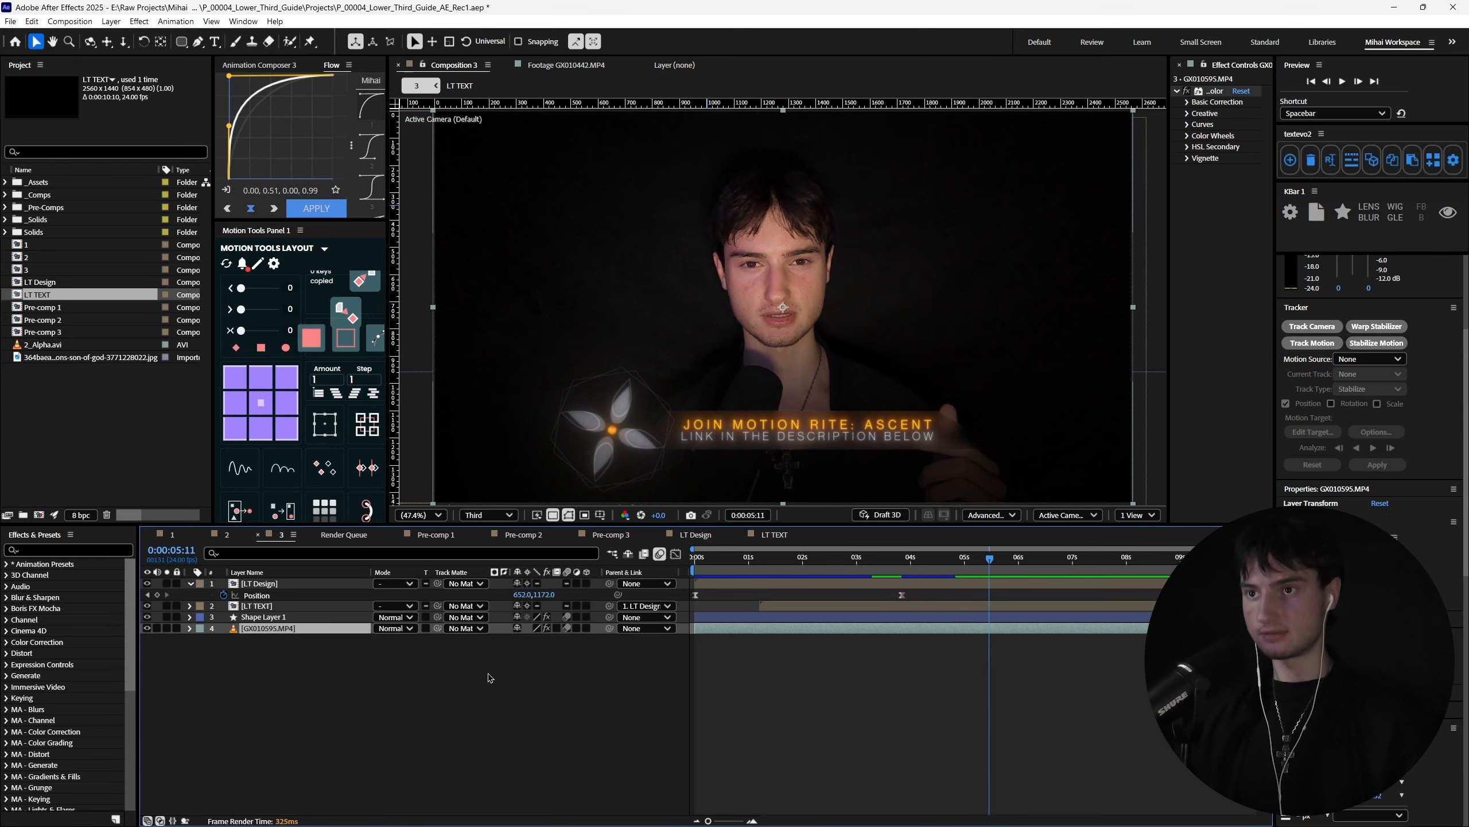
key(Delete)
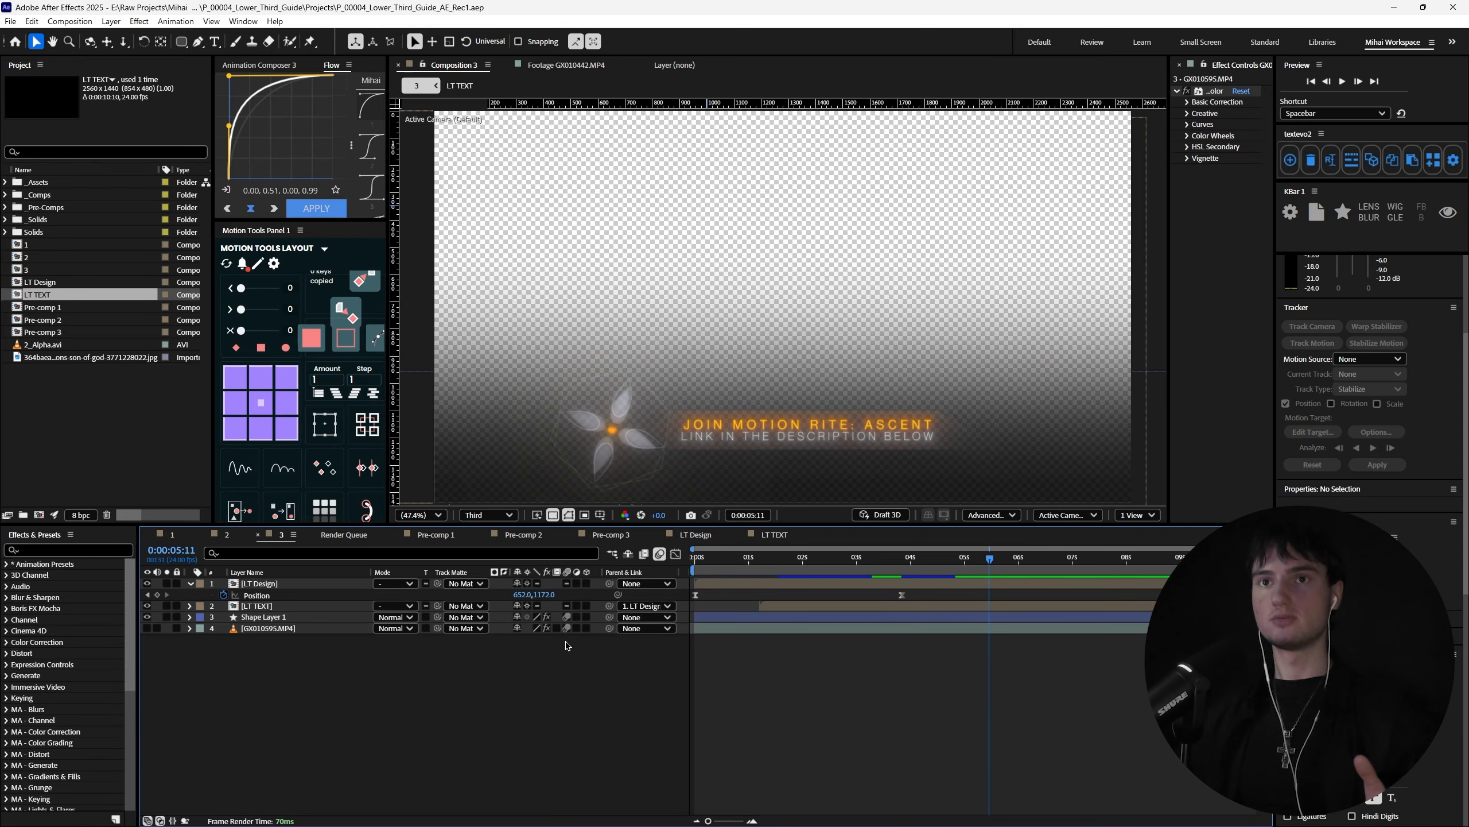
click(10, 21)
mouse_move(95, 325)
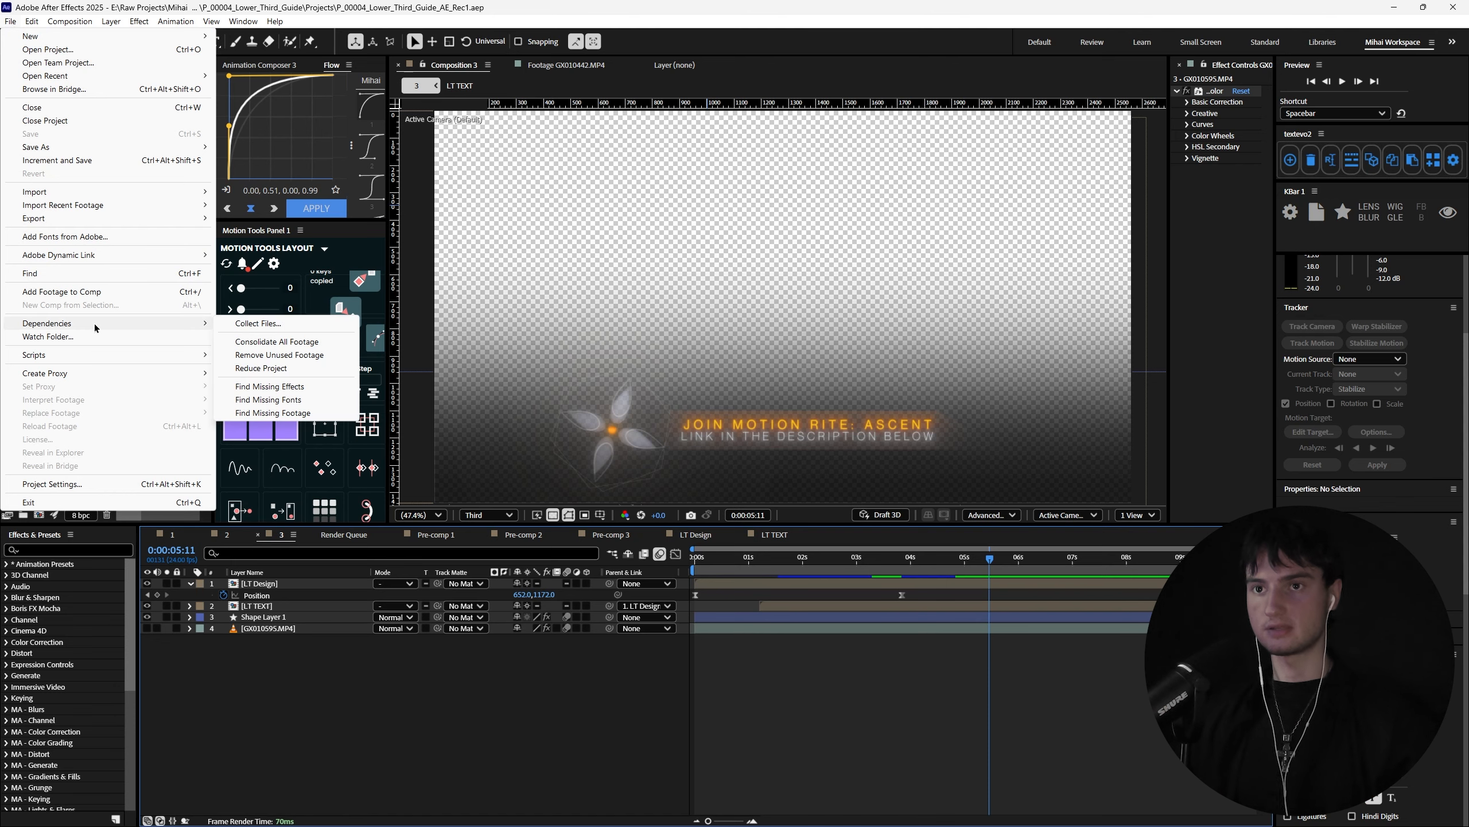
click(268, 324)
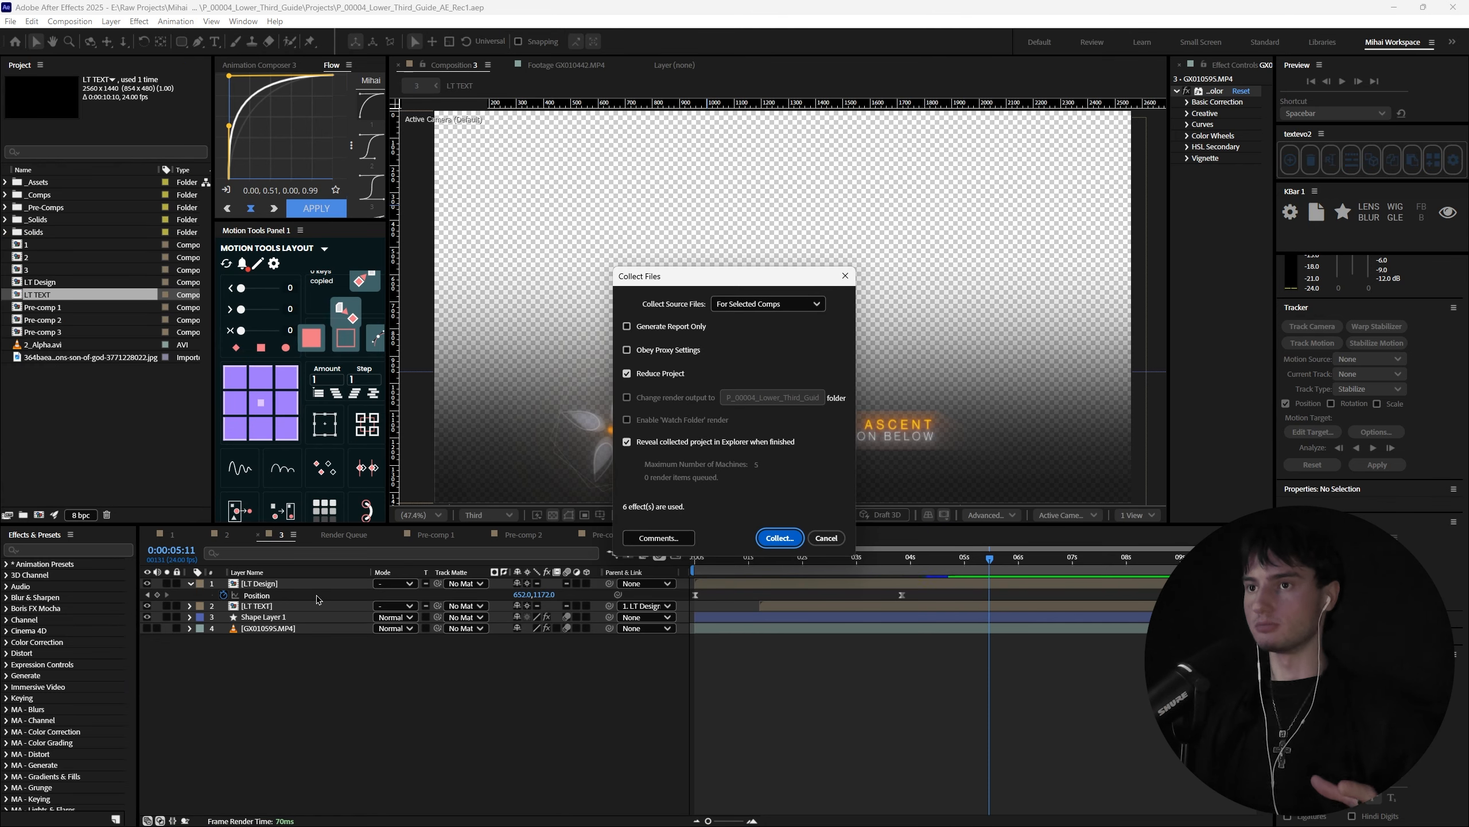
key(Escape)
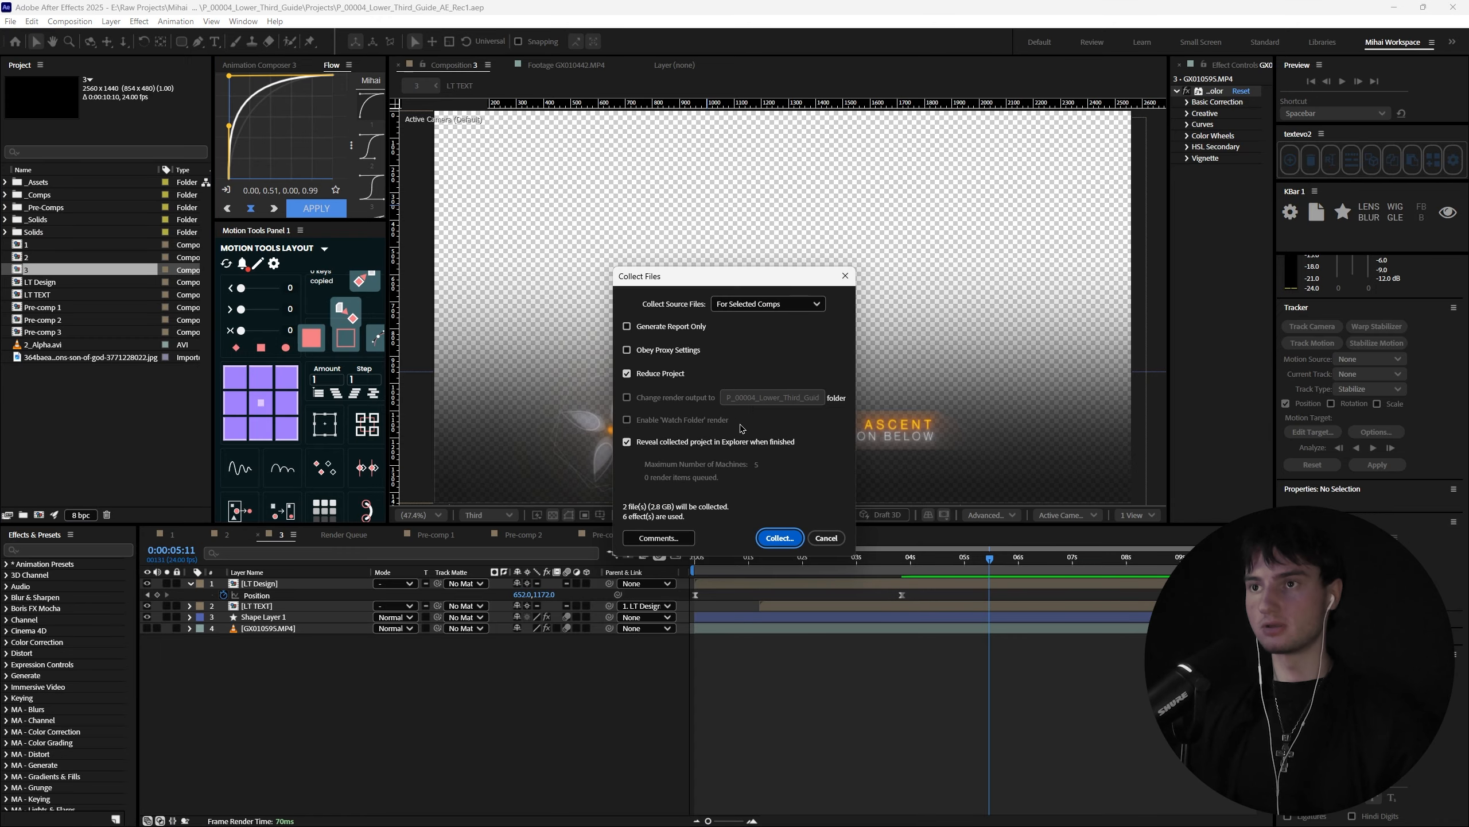
- Collect the project files of composition 3, with source files set to For Selected Comps and Reduce Project enabled
click(747, 304)
click(749, 294)
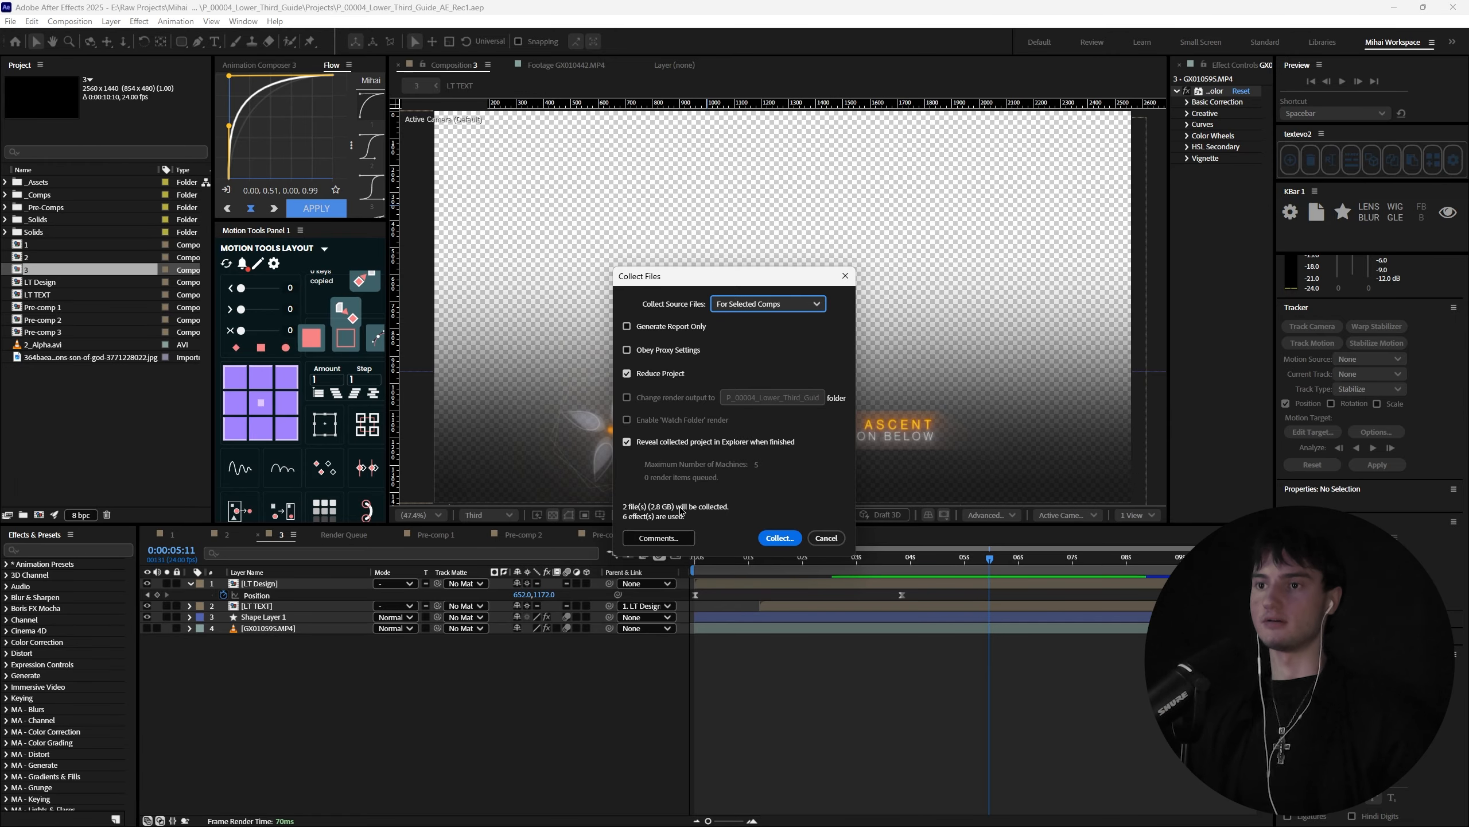
click(780, 538)
- Import the collected P_00004_Lower_Third_Guide_AE_Rec1.aep into the current project and open its LT TEXT composition
drag(723, 248, 68, 433)
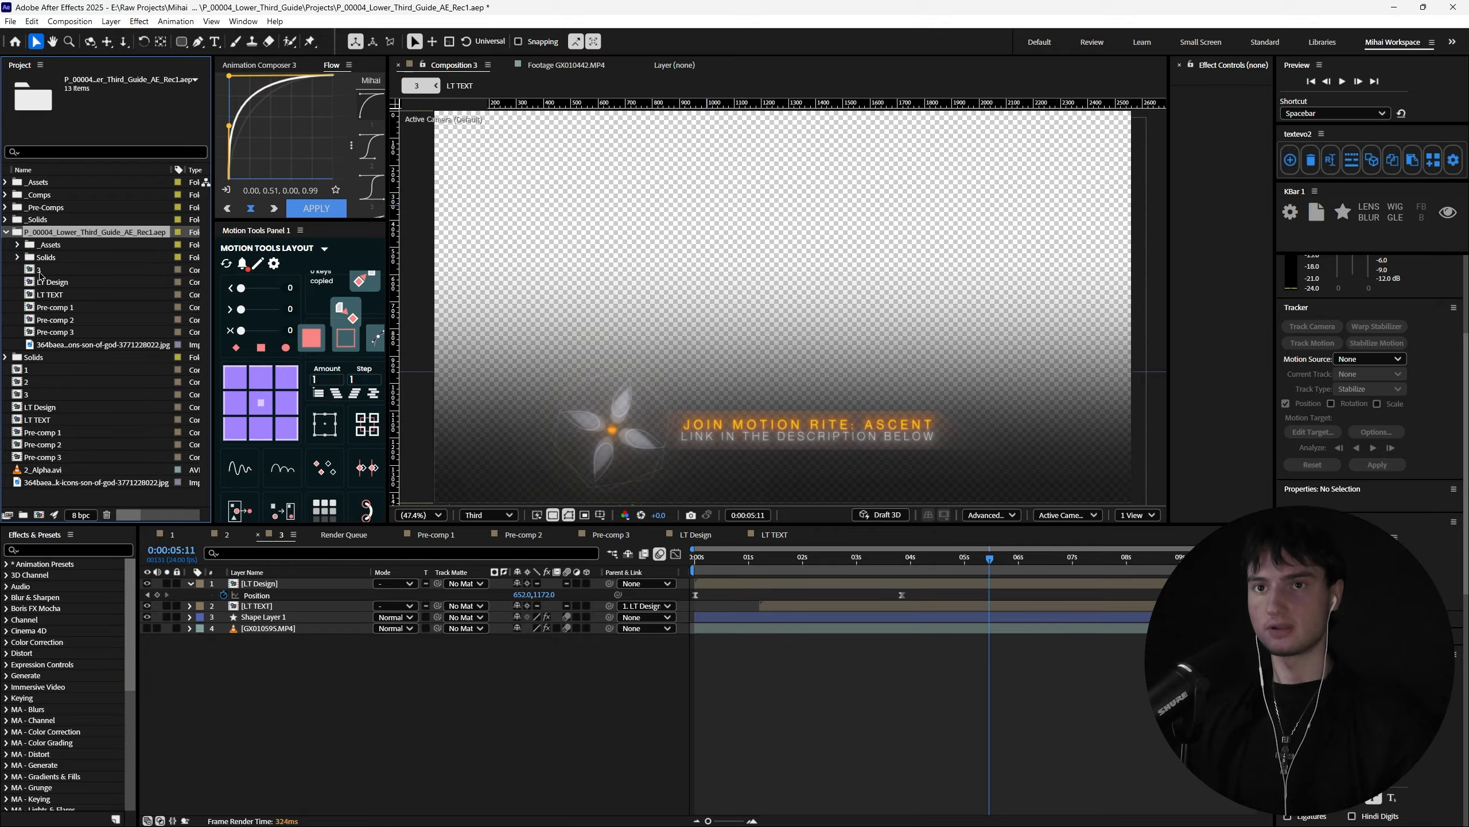
drag(319, 566, 353, 579)
double_click(888, 663)
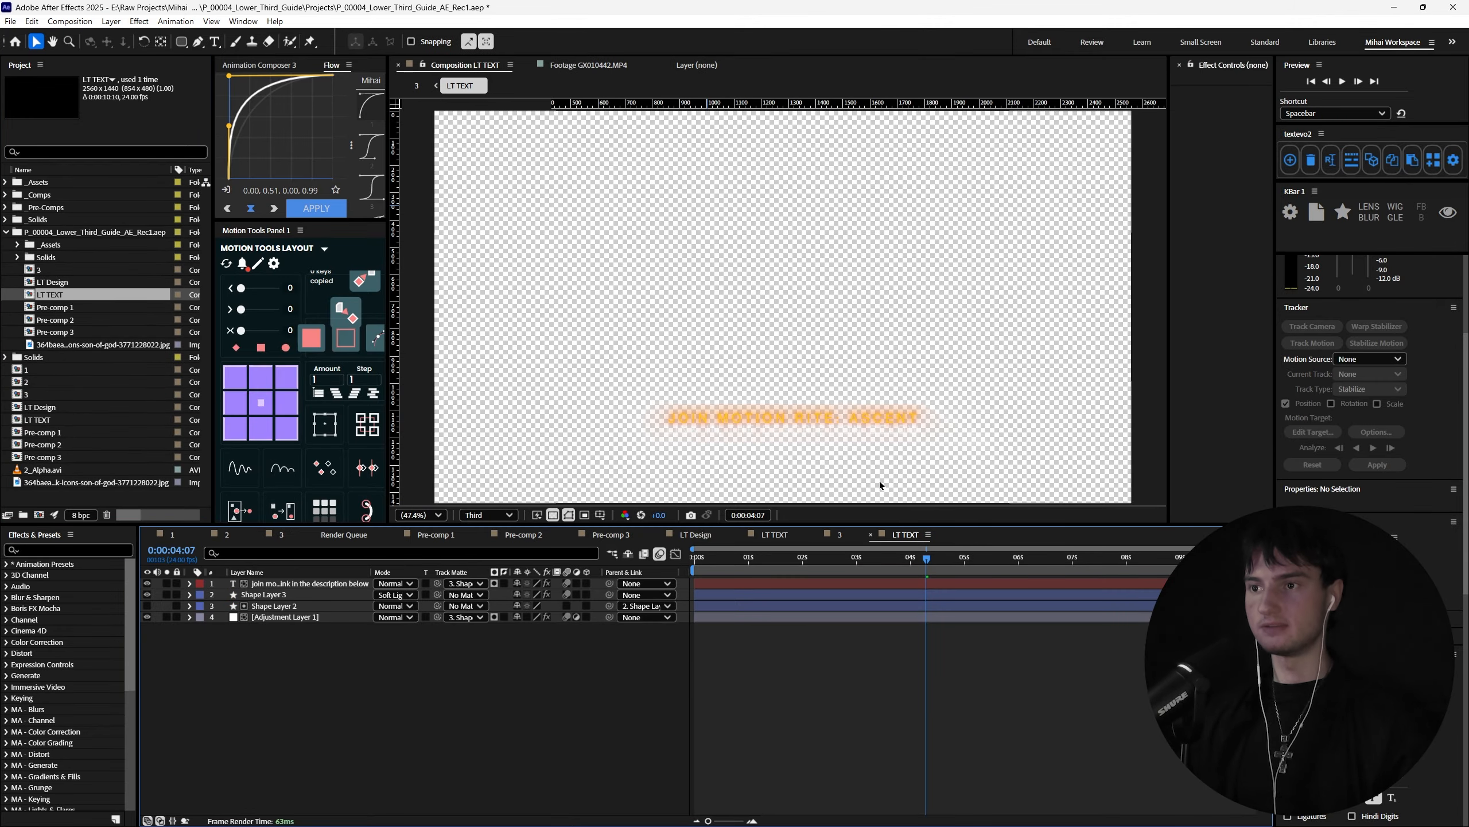